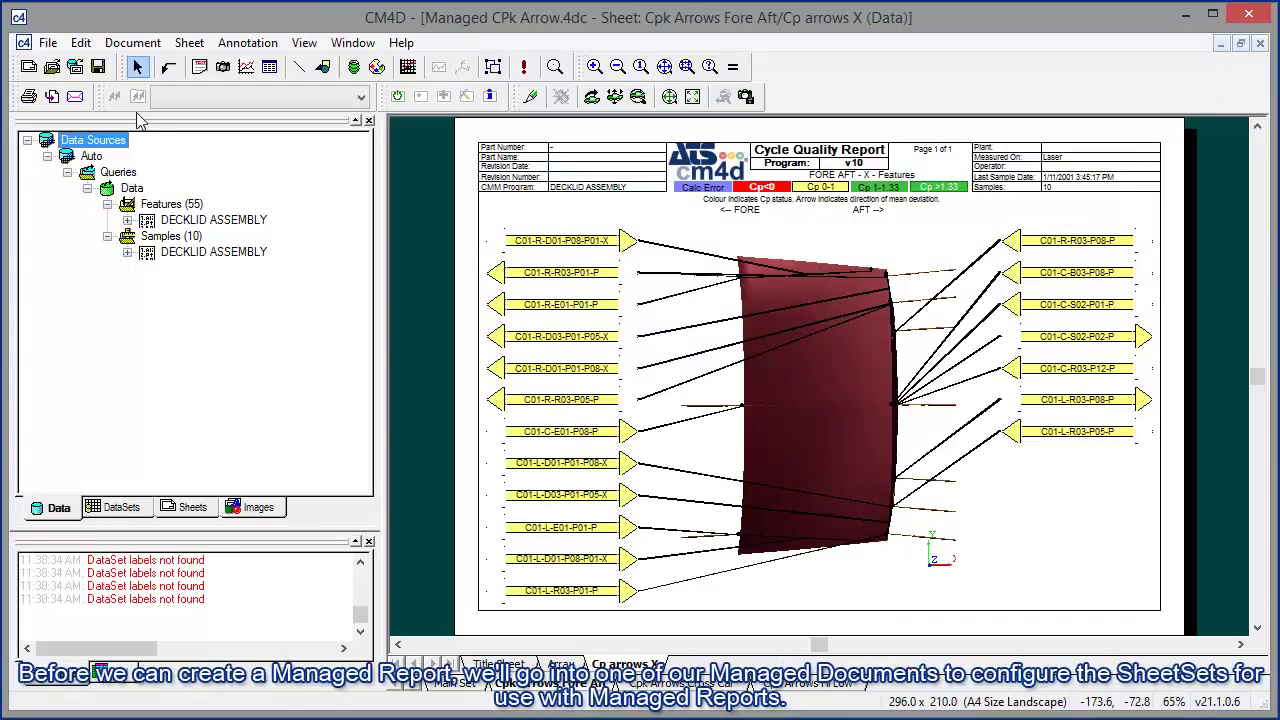
Step: Show the document's sheet sets and mark Cpk Arrows Fore Aft as Managed
{"action": "left_click", "coordinate": [192, 510]}
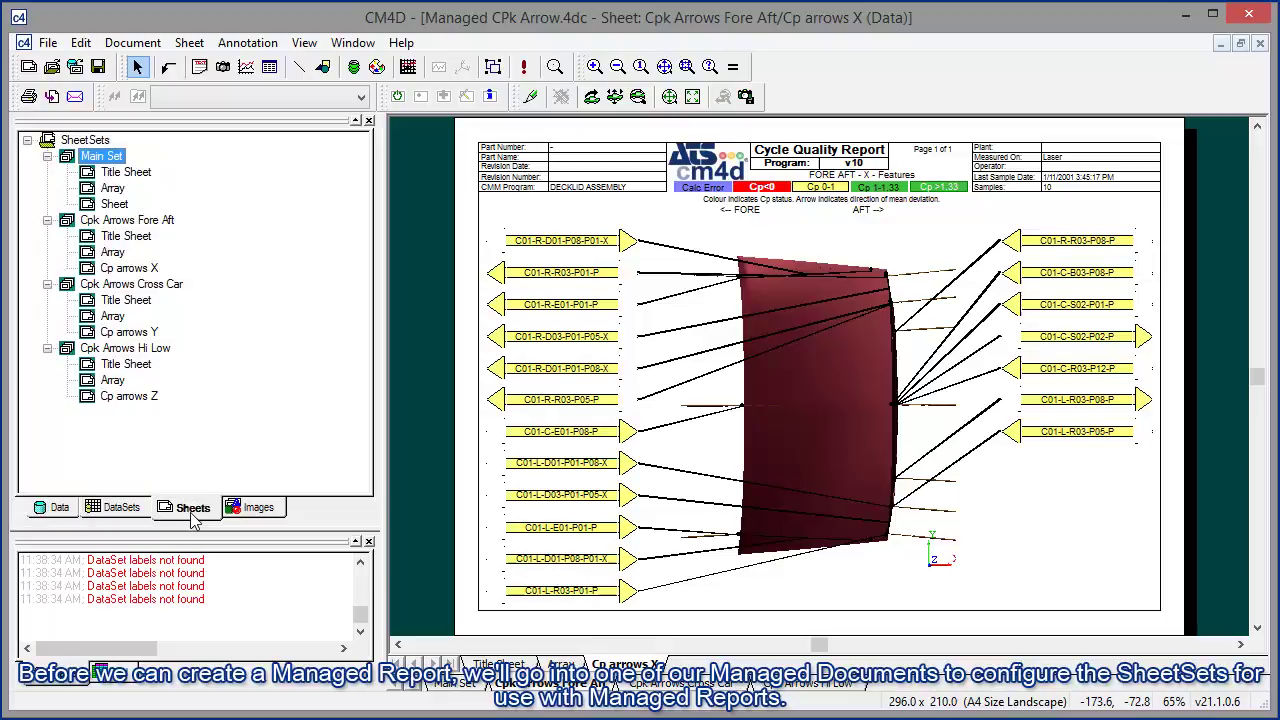
{"action": "double_click", "coordinate": [167, 222]}
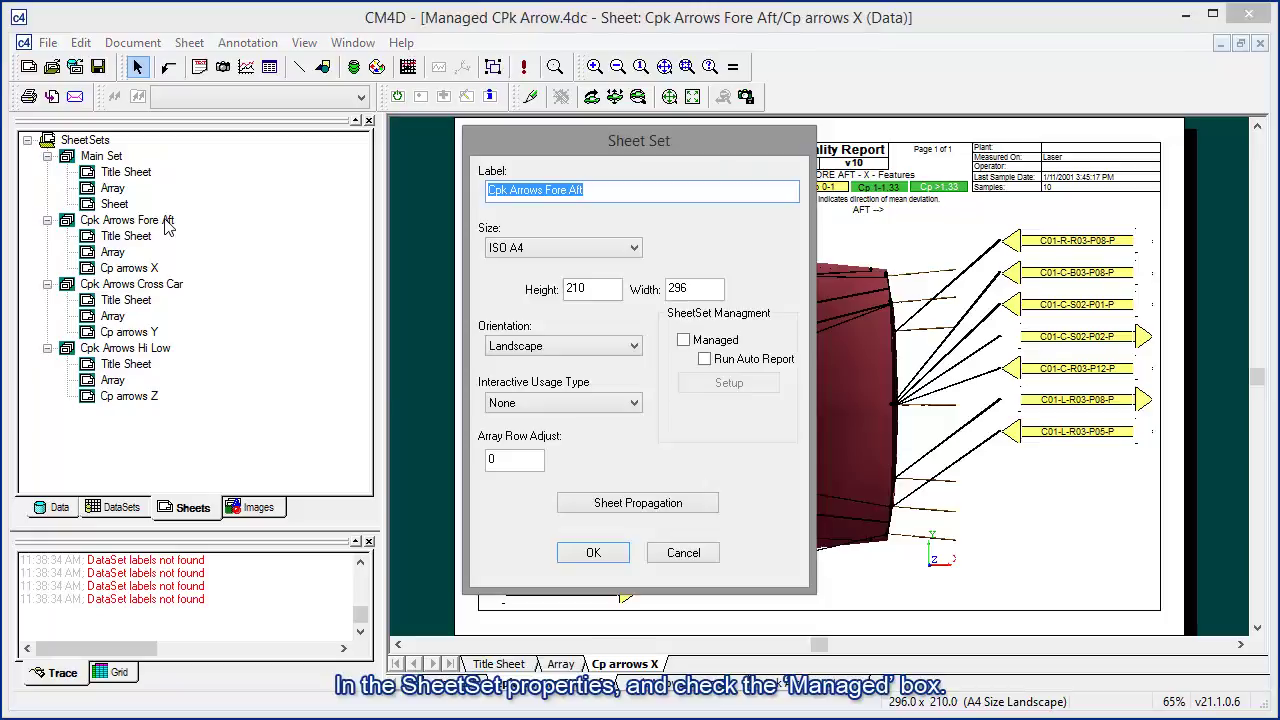
{"action": "left_click", "coordinate": [683, 341]}
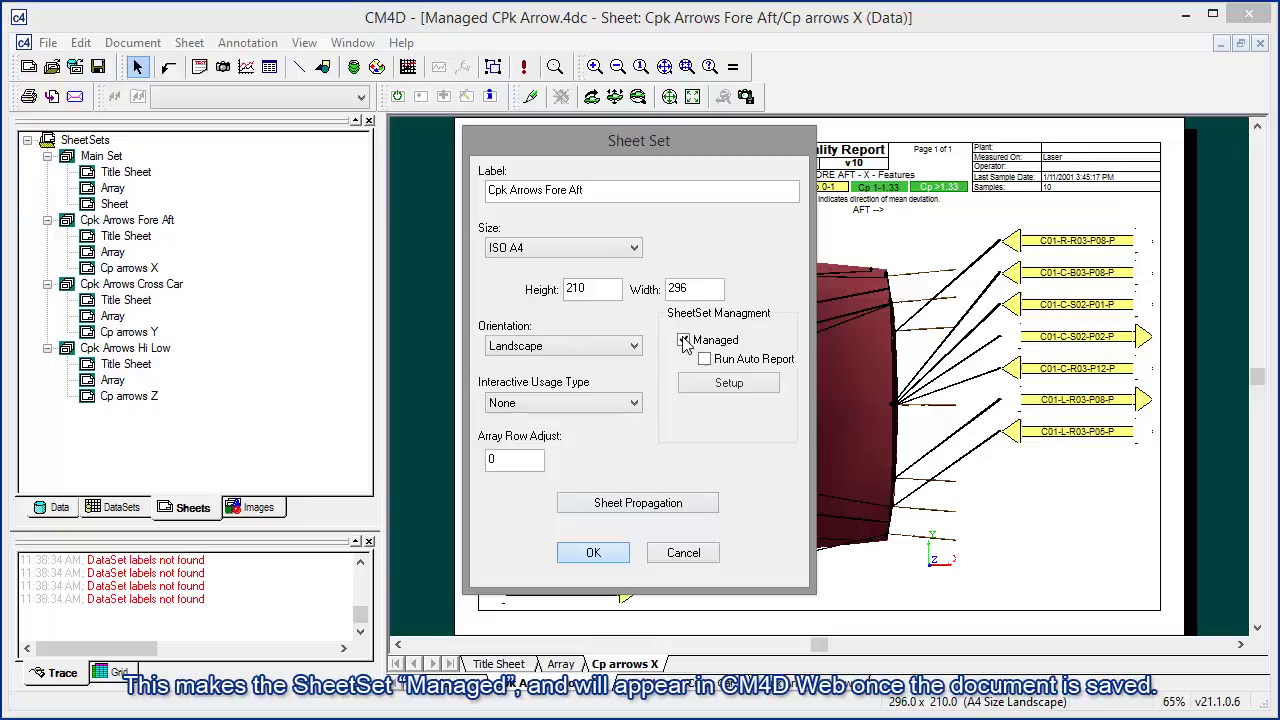
{"action": "left_click", "coordinate": [605, 555]}
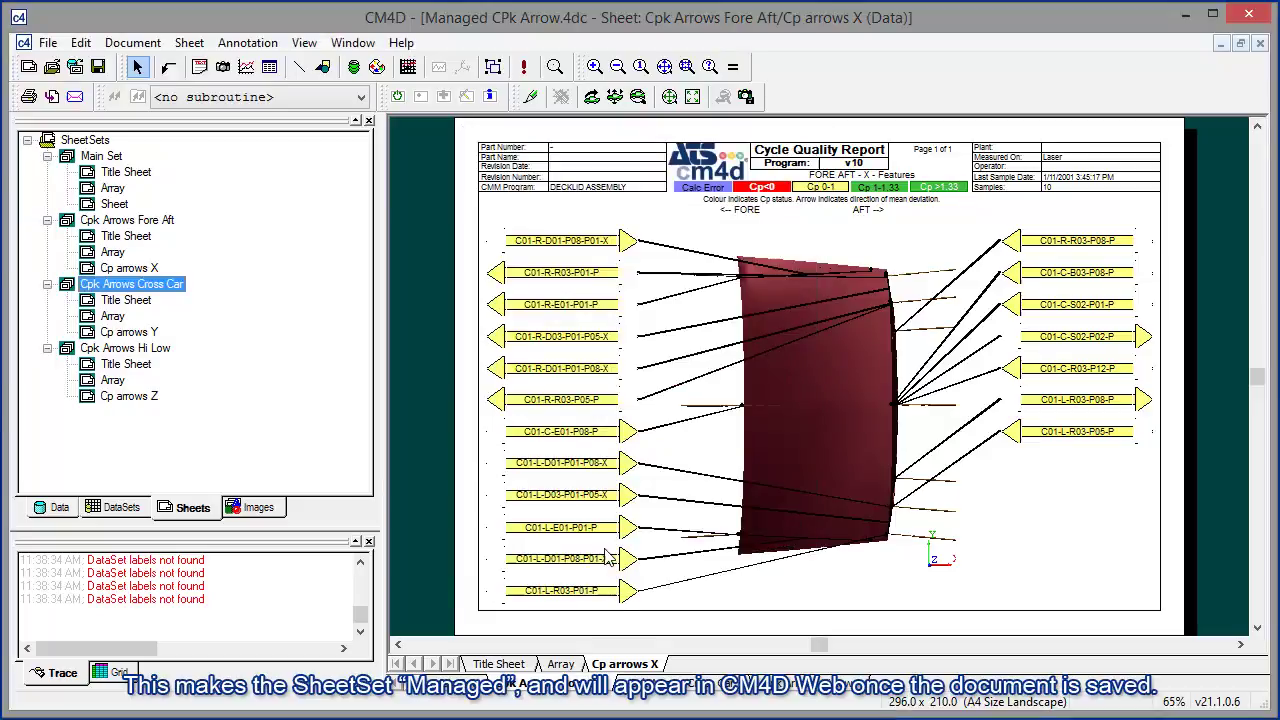
Step: Mark the Cpk Arrows Cross Car and Hi Low sheet sets as Managed too
{"action": "double_click", "coordinate": [140, 287]}
{"action": "left_click", "coordinate": [683, 341]}
{"action": "left_click", "coordinate": [593, 552]}
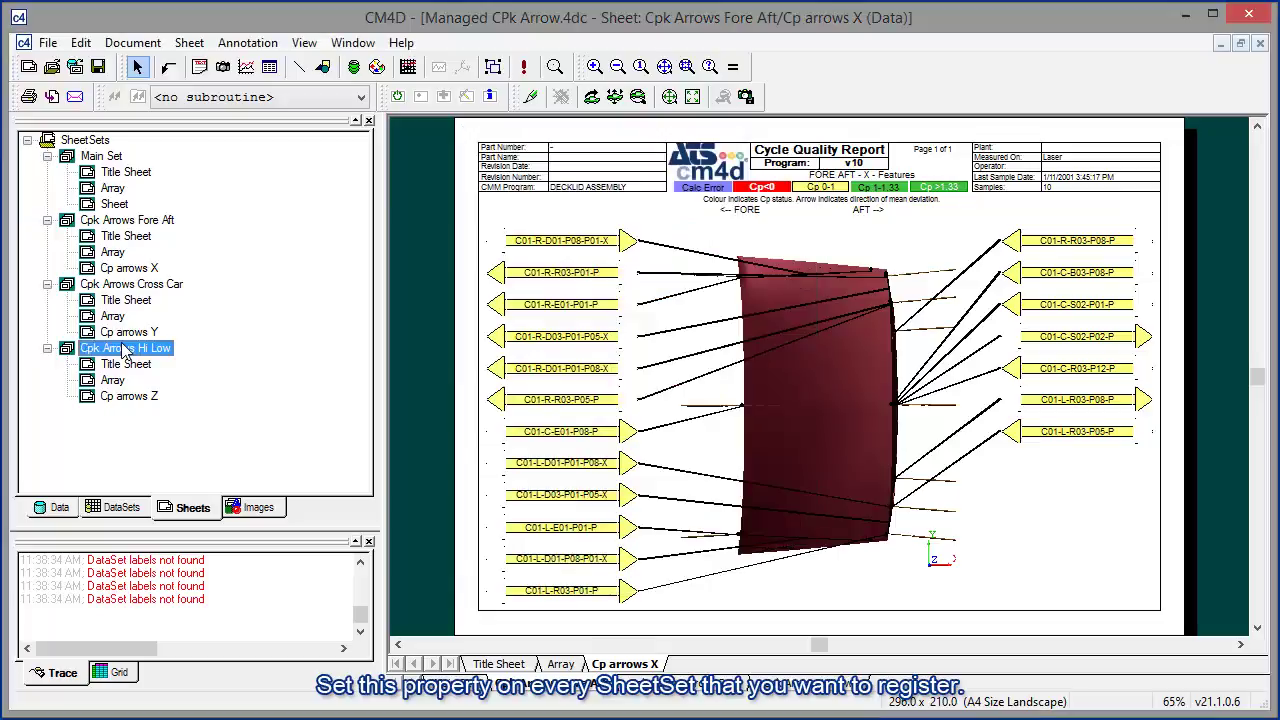
{"action": "double_click", "coordinate": [127, 349]}
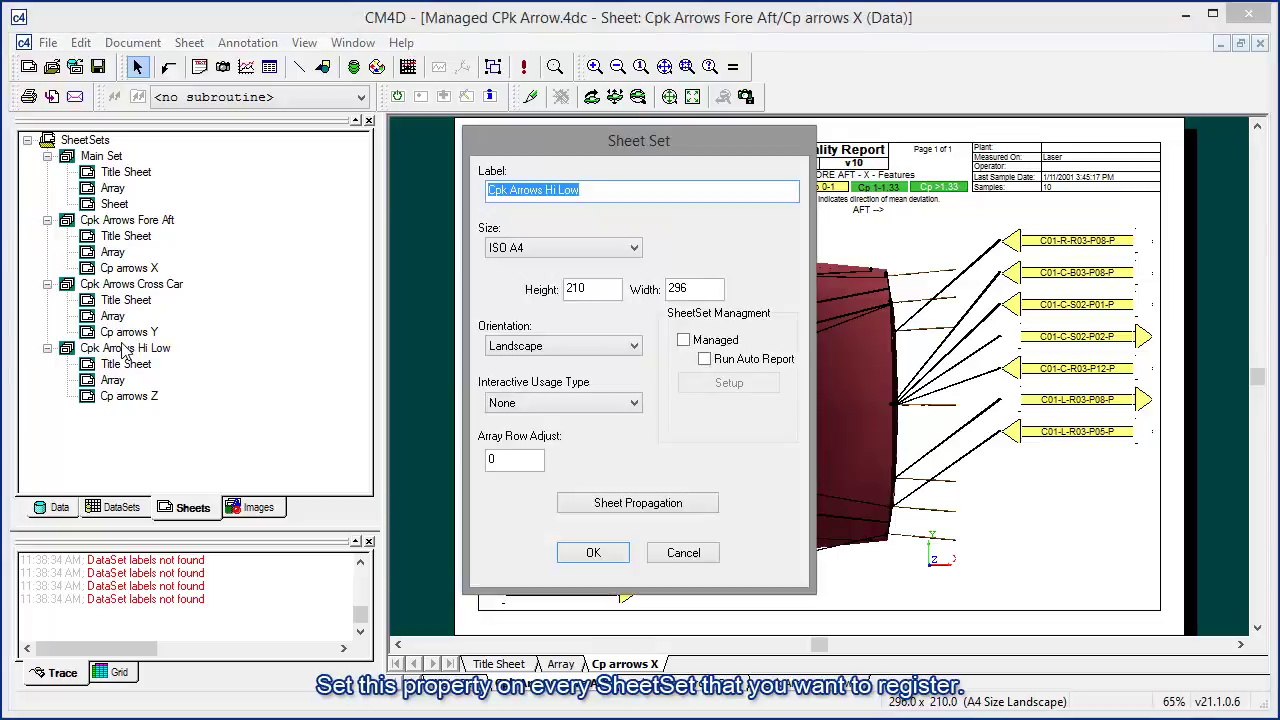
{"action": "left_click", "coordinate": [683, 341]}
{"action": "left_click", "coordinate": [593, 552]}
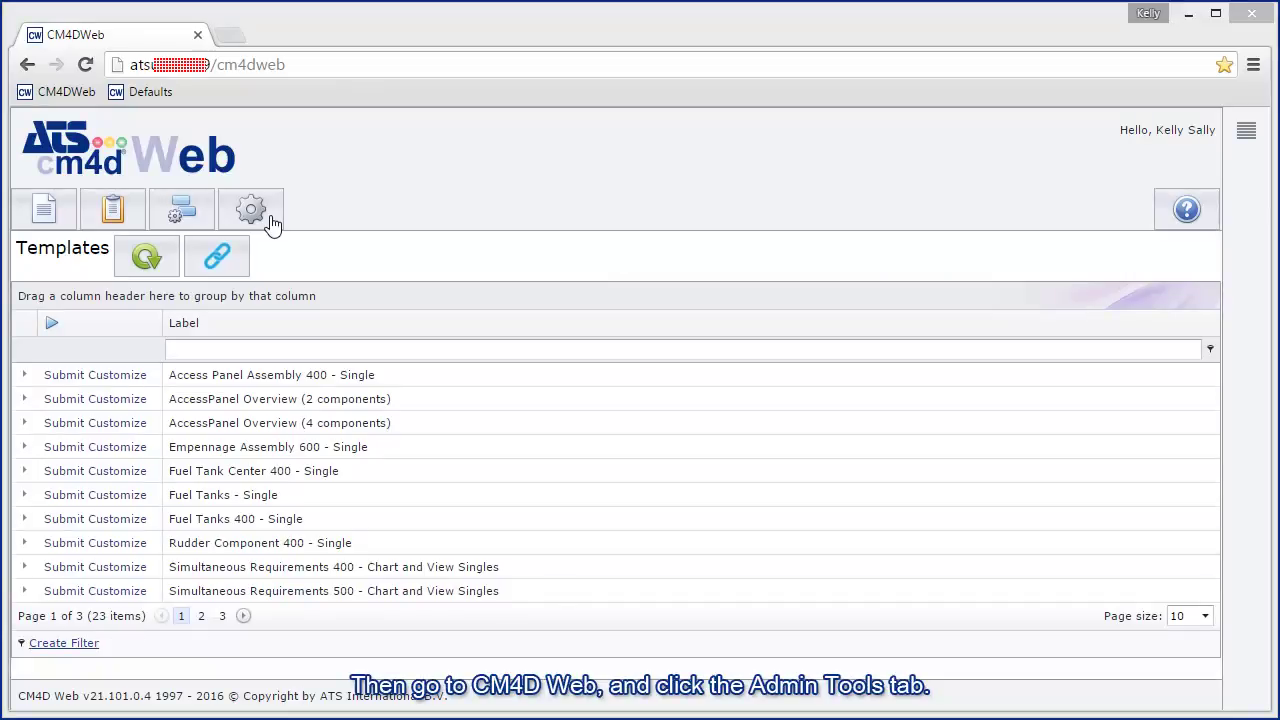
Step: Open the CM4DWeb Admin Managed Reports page listing the 34 existing reports
{"action": "left_click", "coordinate": [269, 218]}
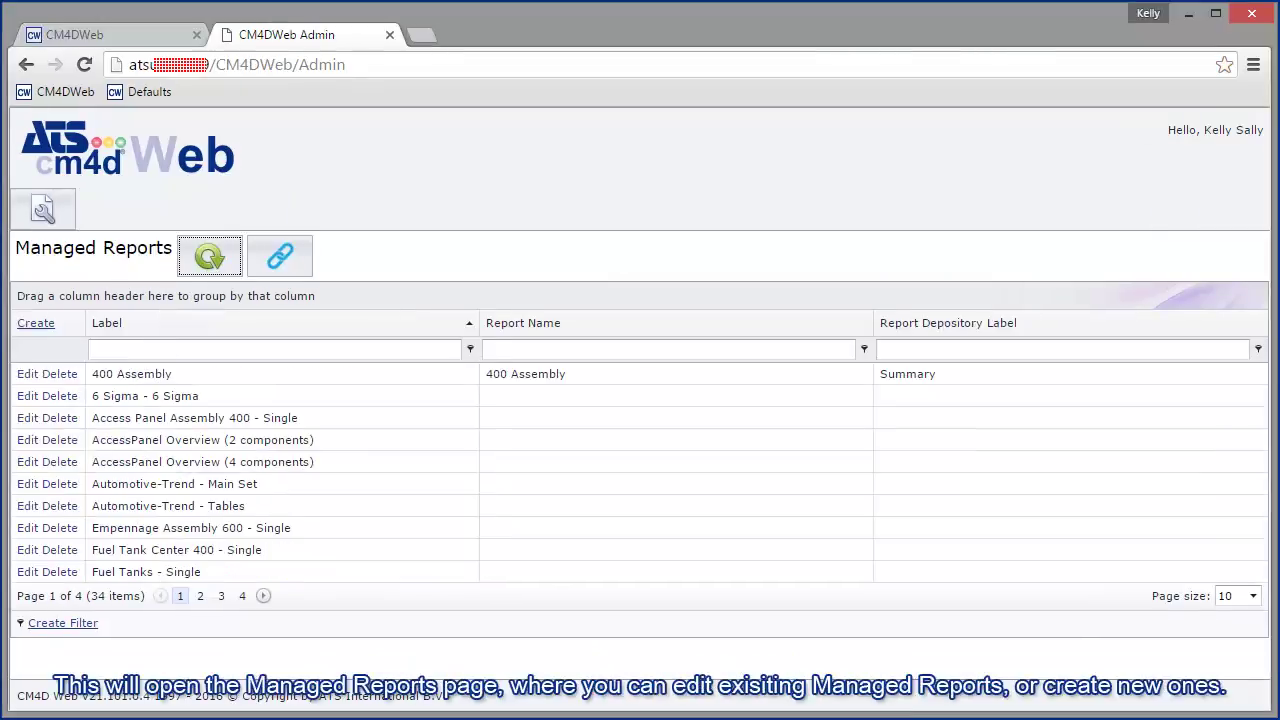
Step: Start a managed report labelled 'Cpk Arrows' in the Summary depository, keeping report name ~doc,title~
{"action": "left_click", "coordinate": [36, 324]}
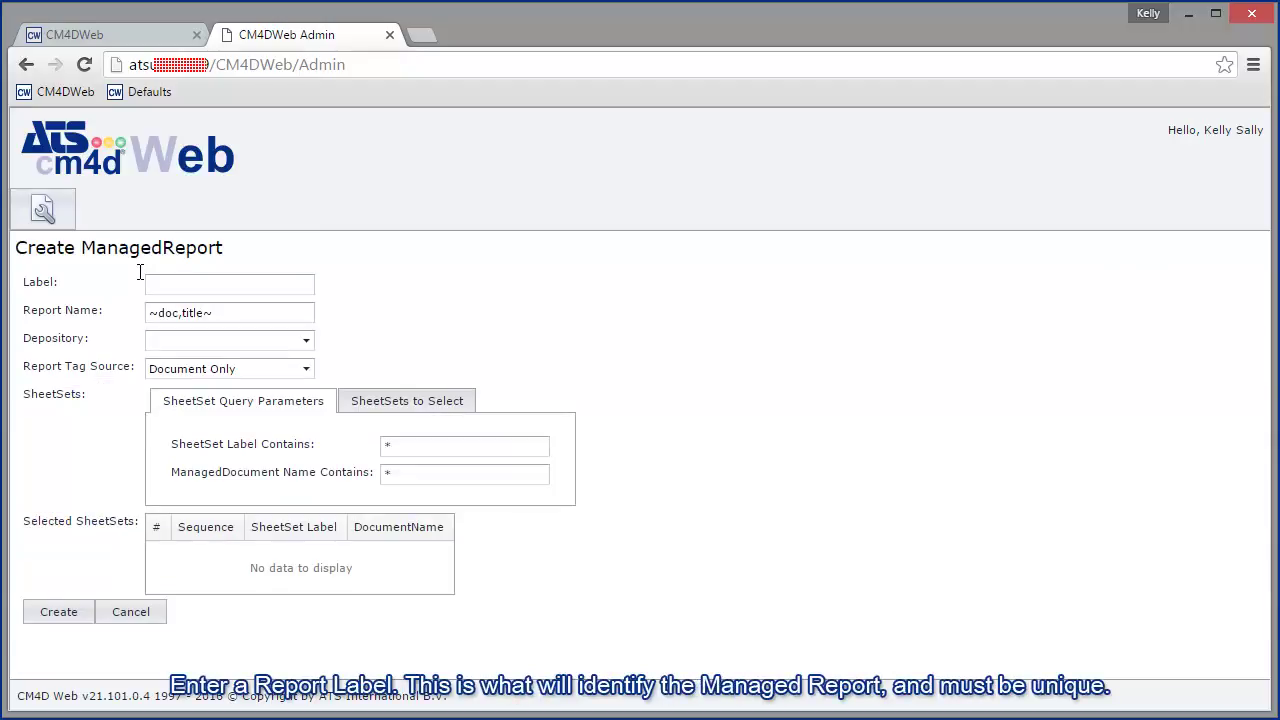
{"action": "type", "text": "Cpk Arrows"}
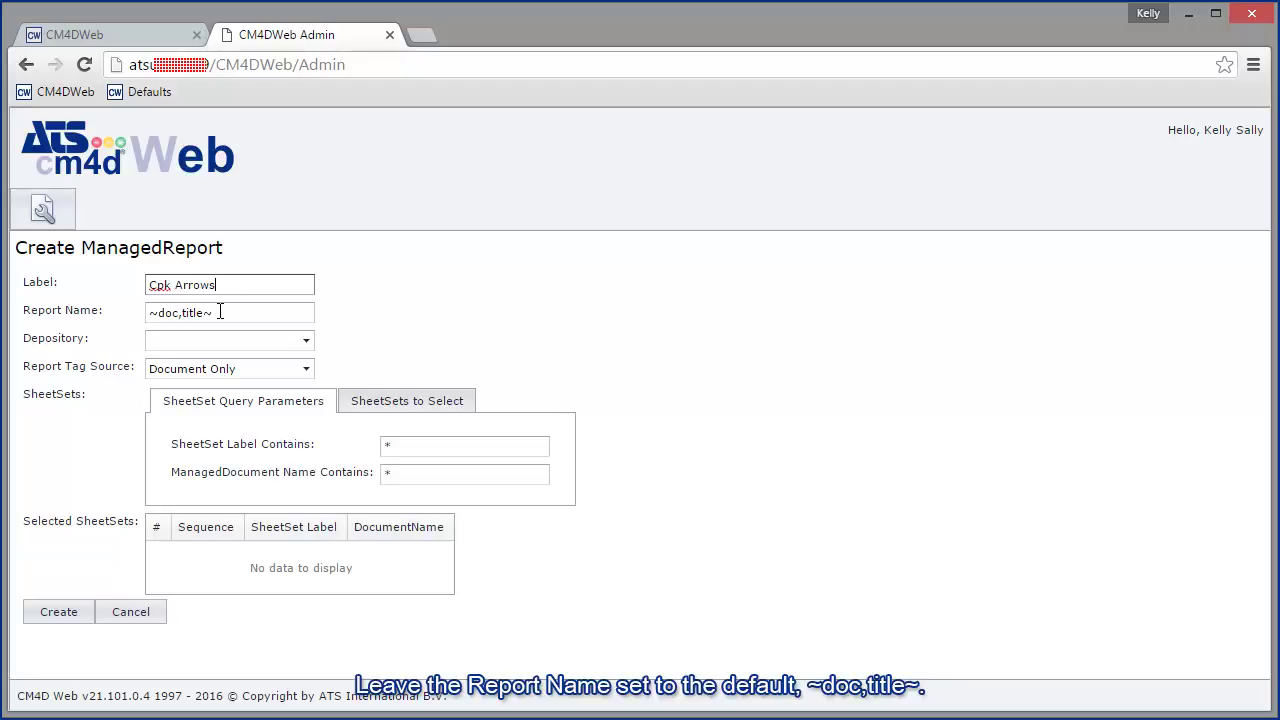
{"action": "left_click", "coordinate": [307, 343]}
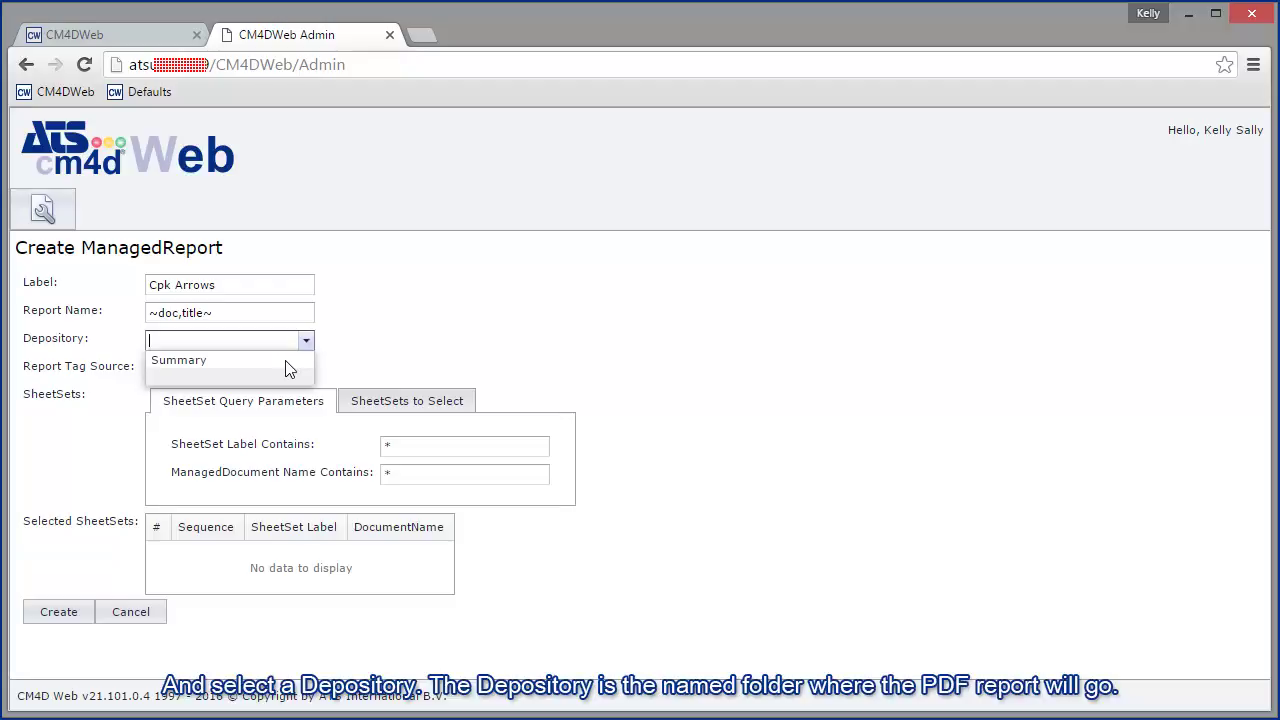
{"action": "left_click", "coordinate": [286, 366]}
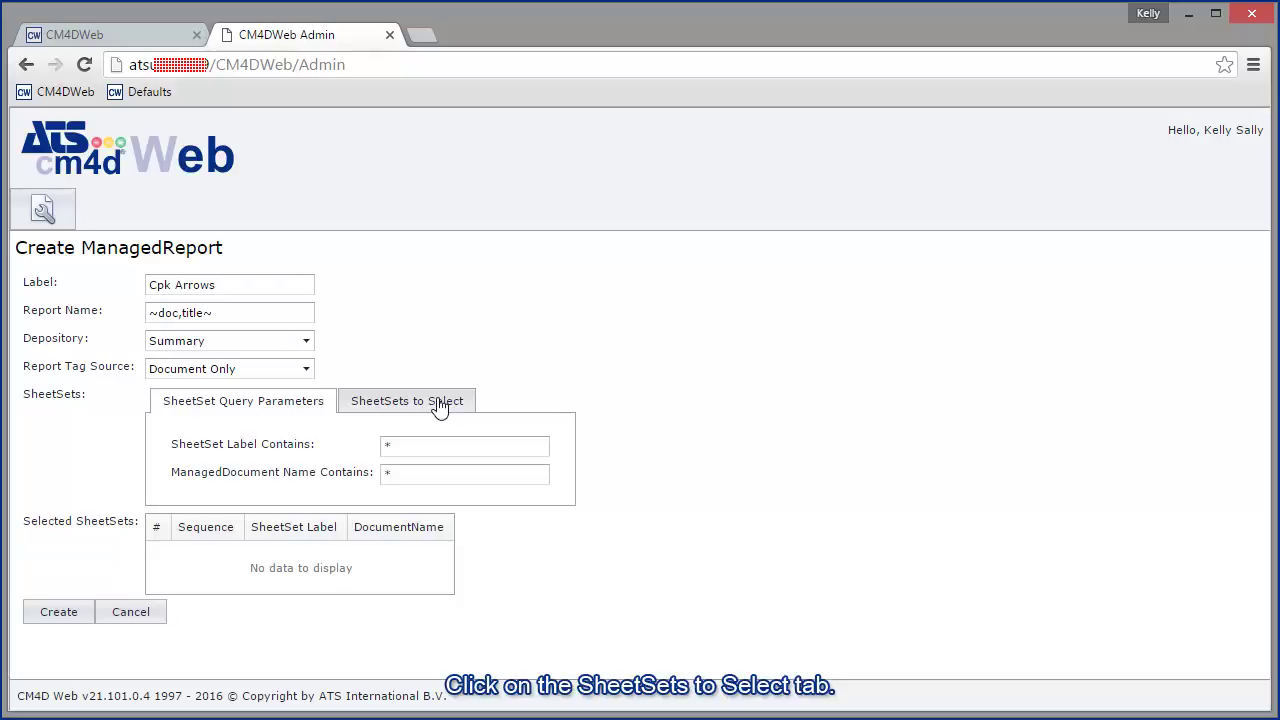
Step: Filter sheet sets by 'Cpk', add Hi Low, Cross Car and Fore Aft, move Fore Aft second, and create
{"action": "left_click", "coordinate": [440, 404]}
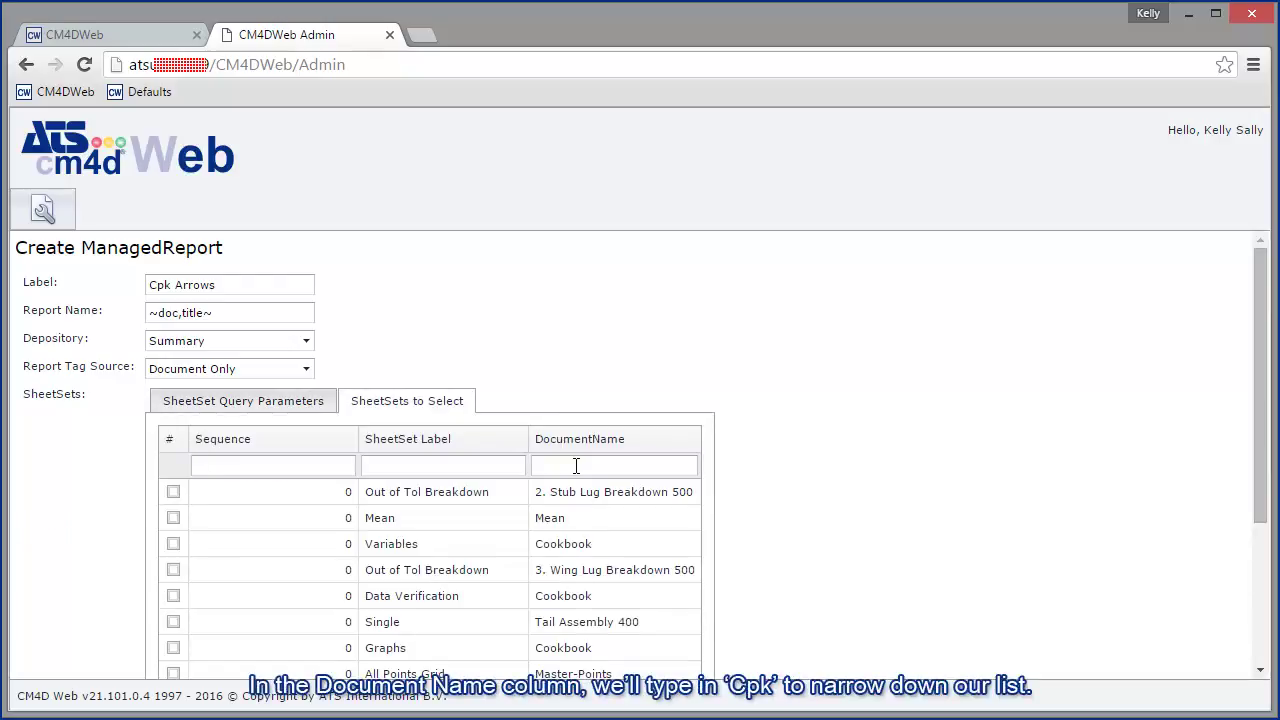
{"action": "type", "text": "Cpk"}
{"action": "left_click", "coordinate": [173, 491]}
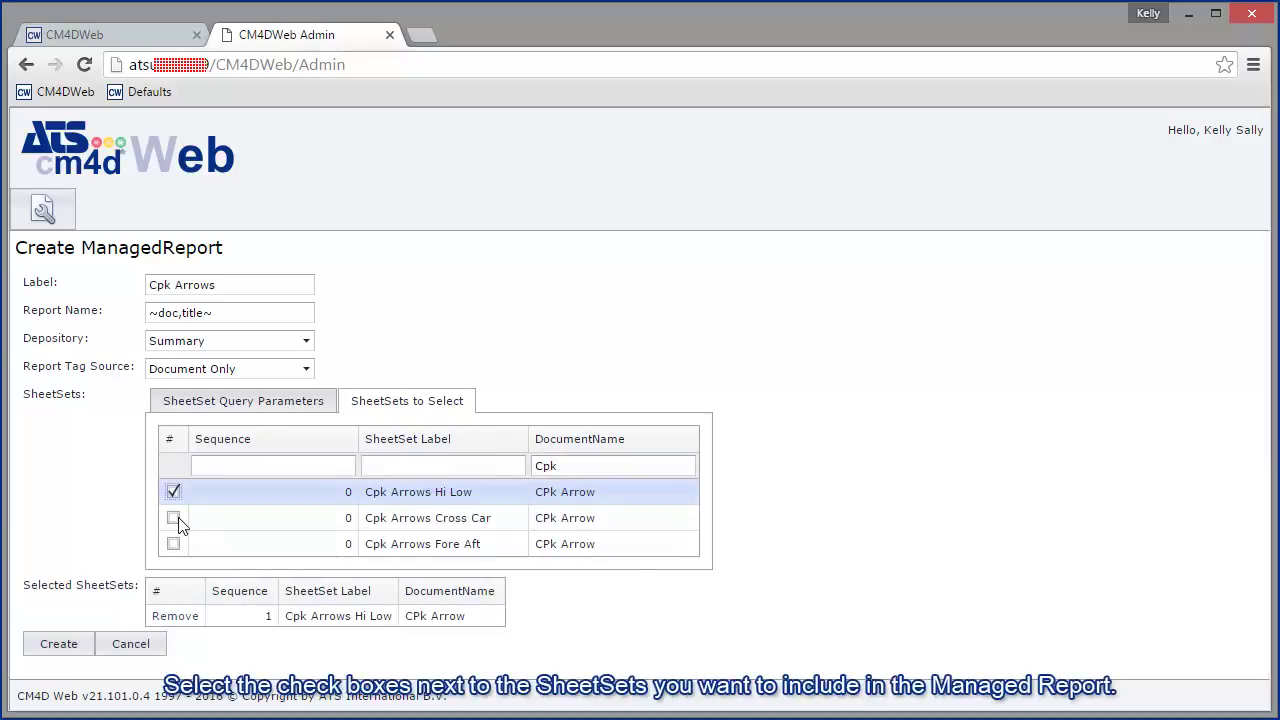
{"action": "left_click", "coordinate": [173, 518]}
{"action": "left_click", "coordinate": [173, 544]}
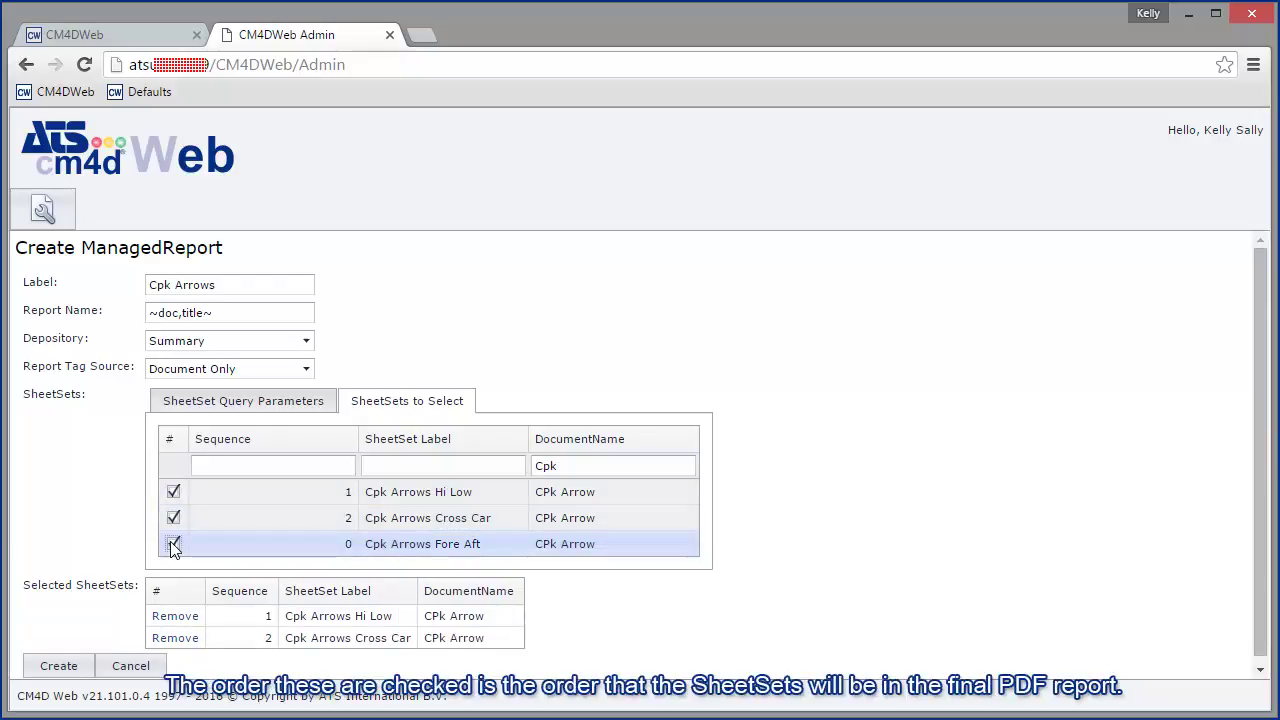
{"action": "scroll", "coordinate": [1261, 672], "scroll_direction": "down", "scroll_amount": 1}
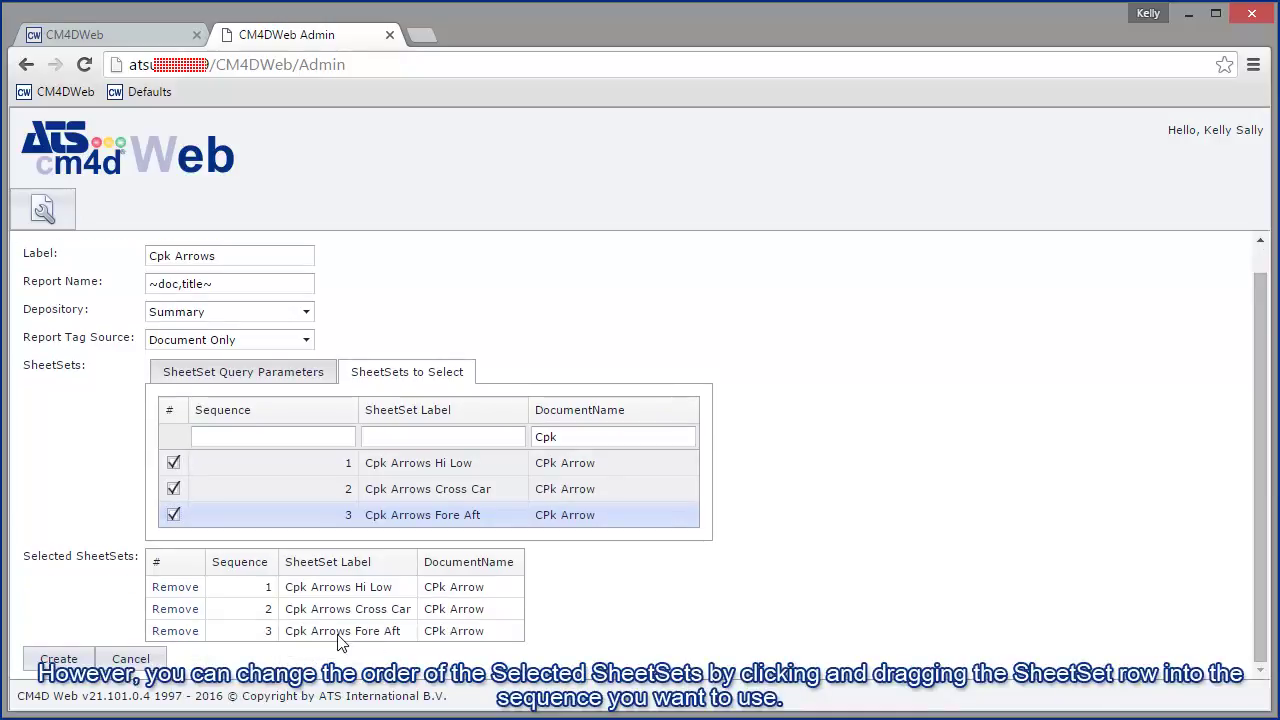
{"action": "left_click_drag", "start_coordinate": [339, 641], "coordinate": [366, 609]}
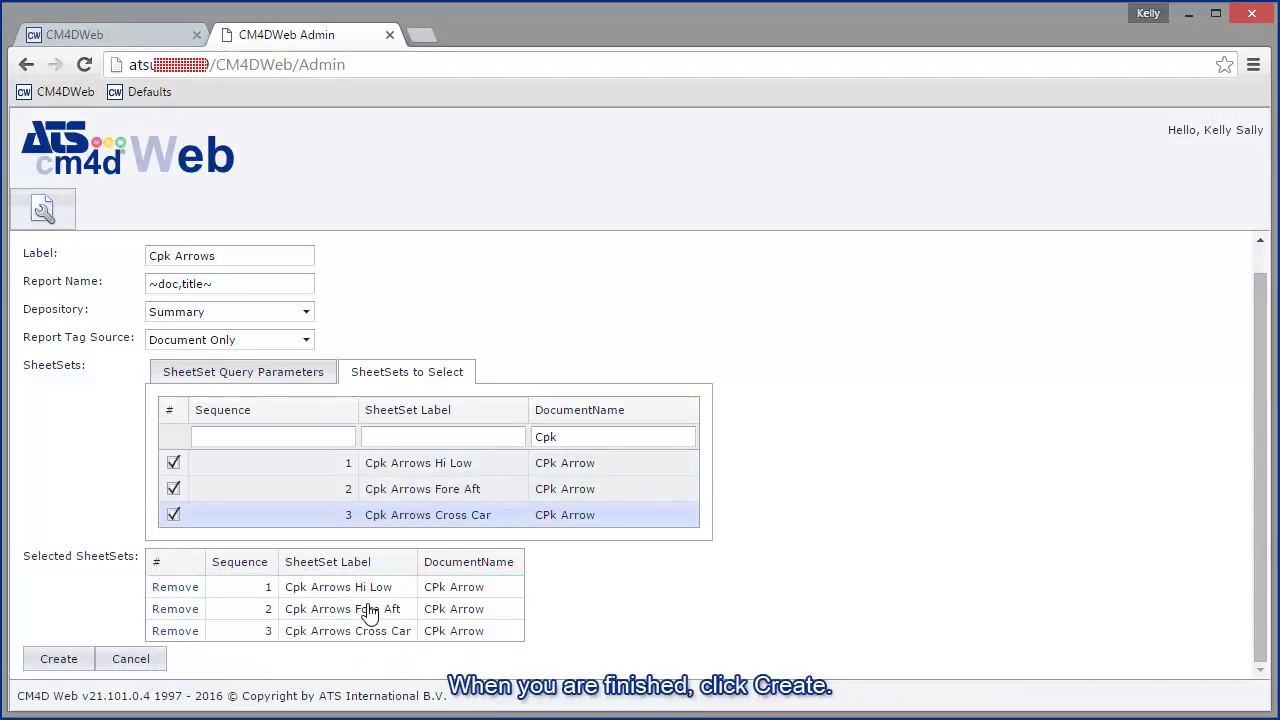
{"action": "left_click", "coordinate": [59, 662]}
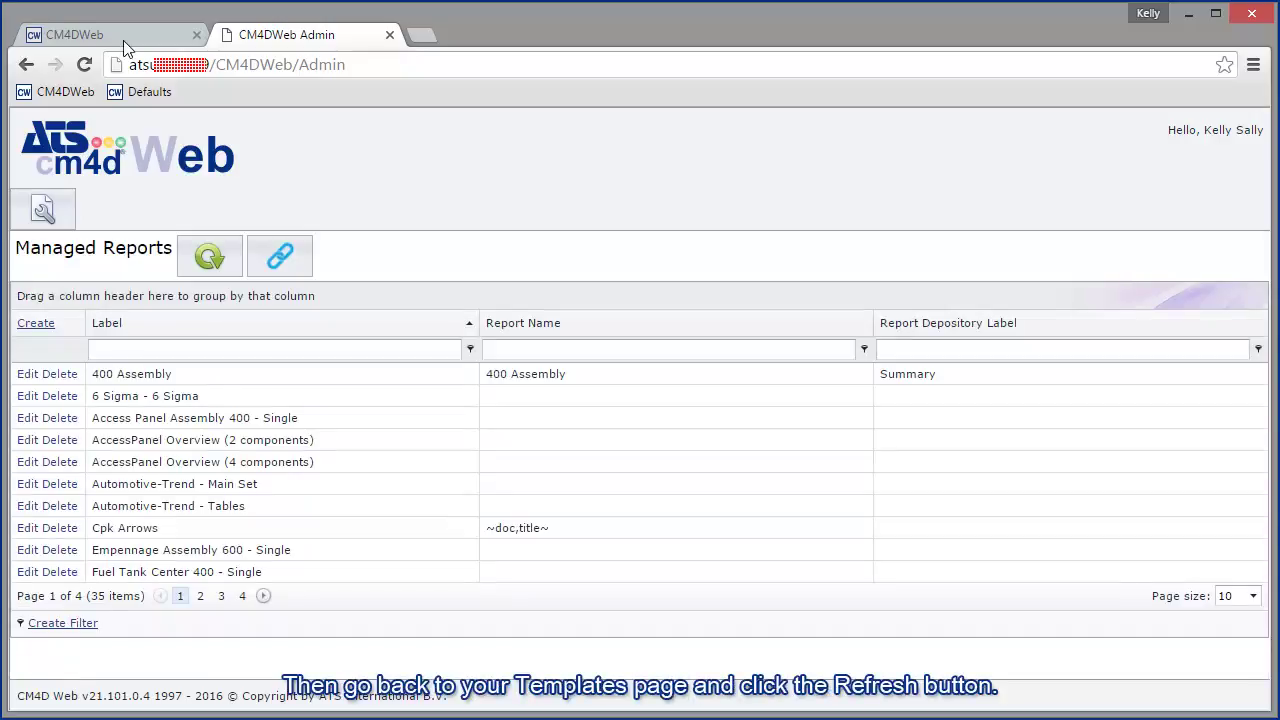
Step: Refresh the Templates list so Cpk Arrows appears, then view the User Activity Log
{"action": "left_click", "coordinate": [124, 42]}
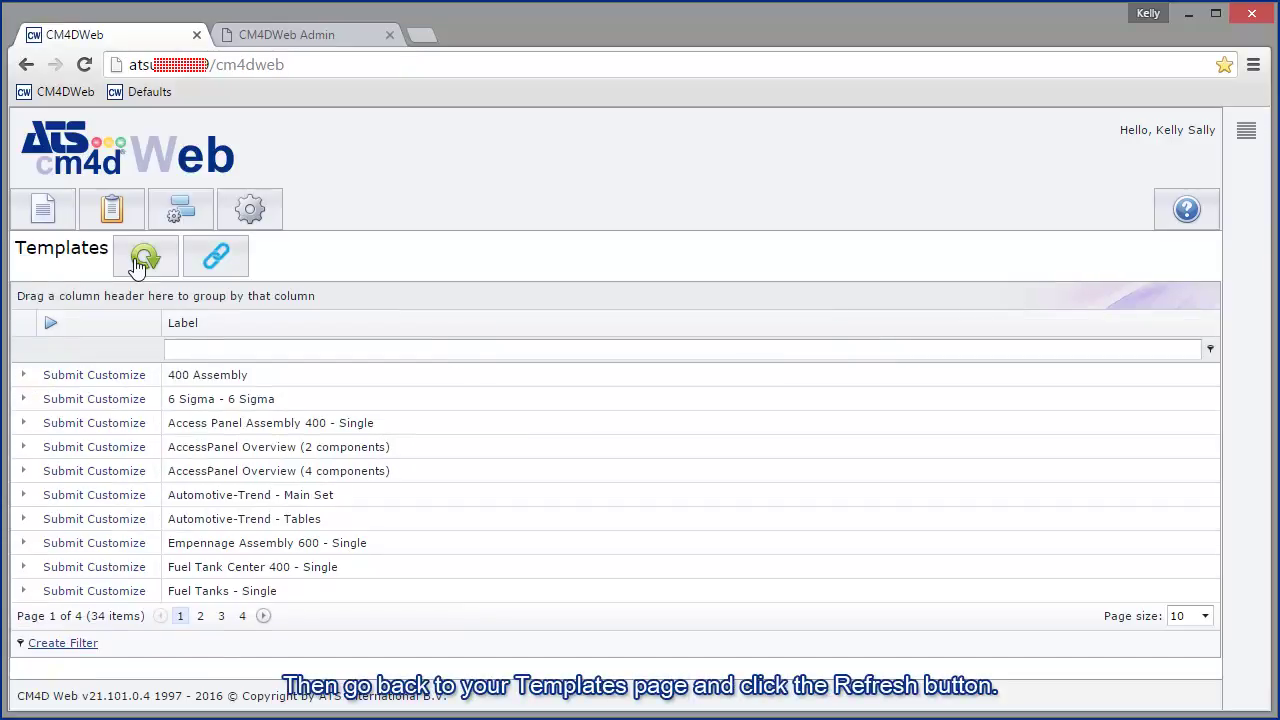
{"action": "left_click", "coordinate": [145, 258]}
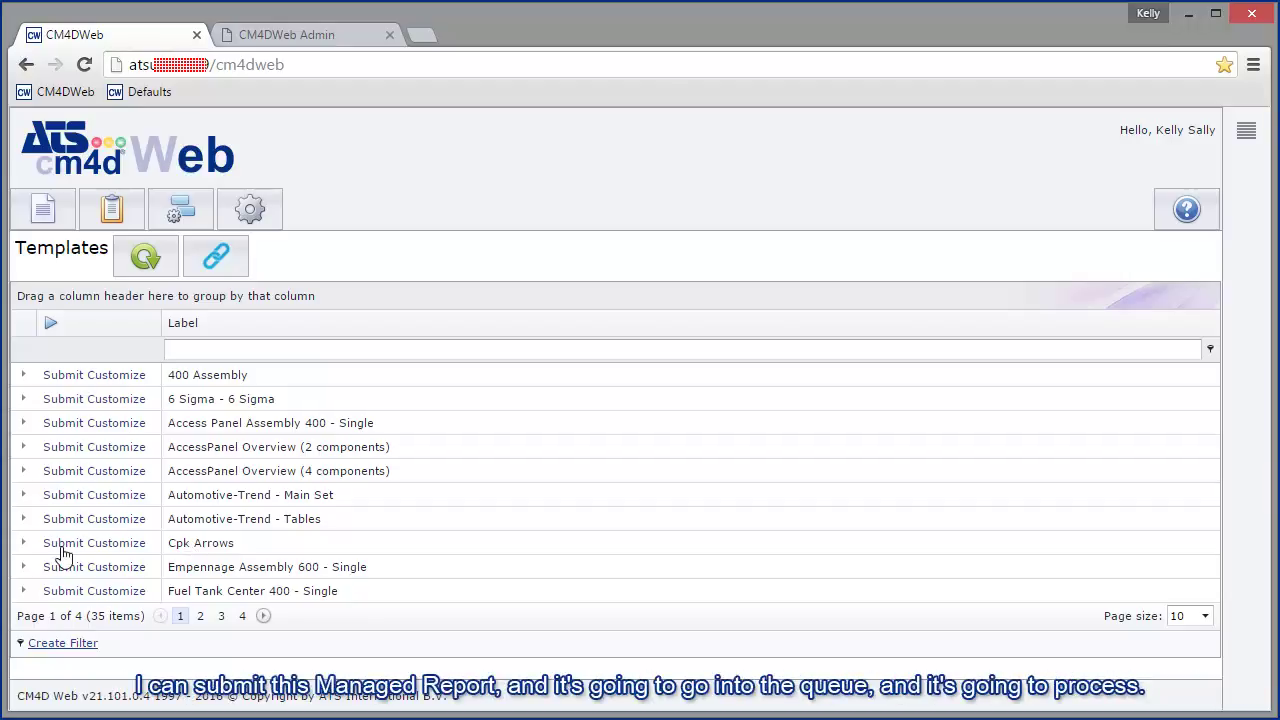
{"action": "left_click", "coordinate": [1246, 133]}
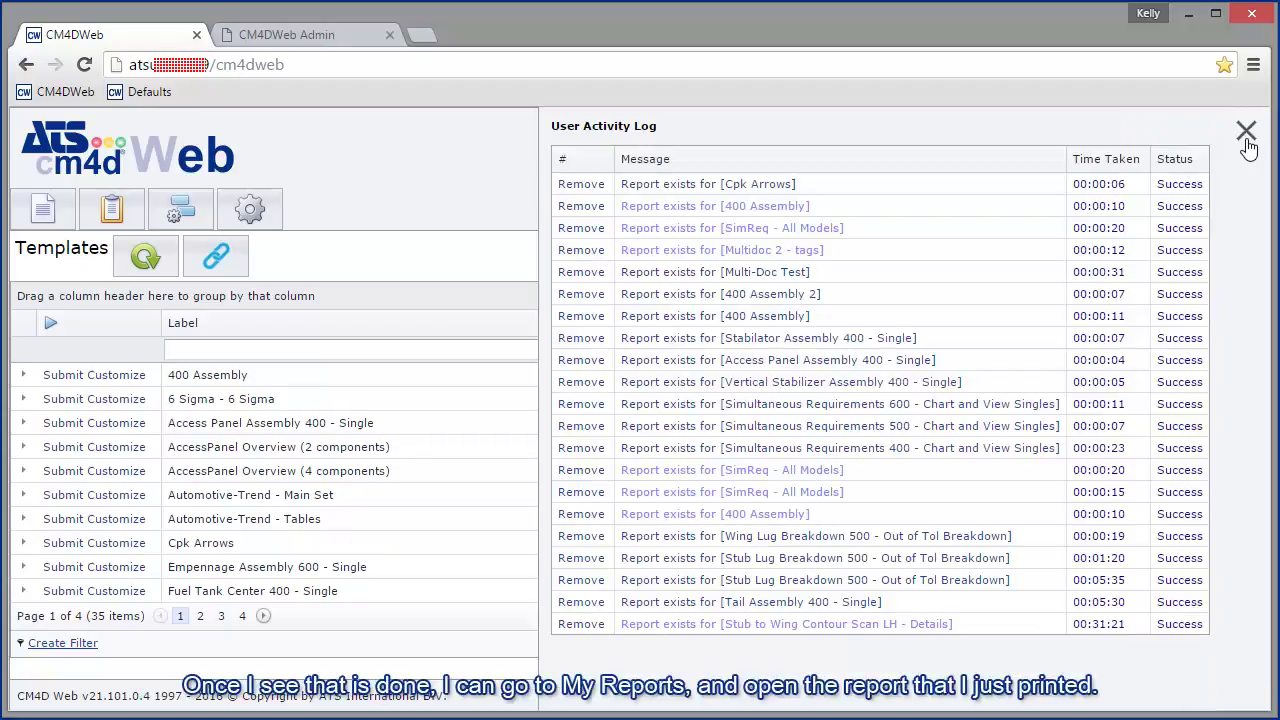
Step: View the new CPk Arrow report's PDF from the Web Reports list, then close it
{"action": "left_click", "coordinate": [1246, 140]}
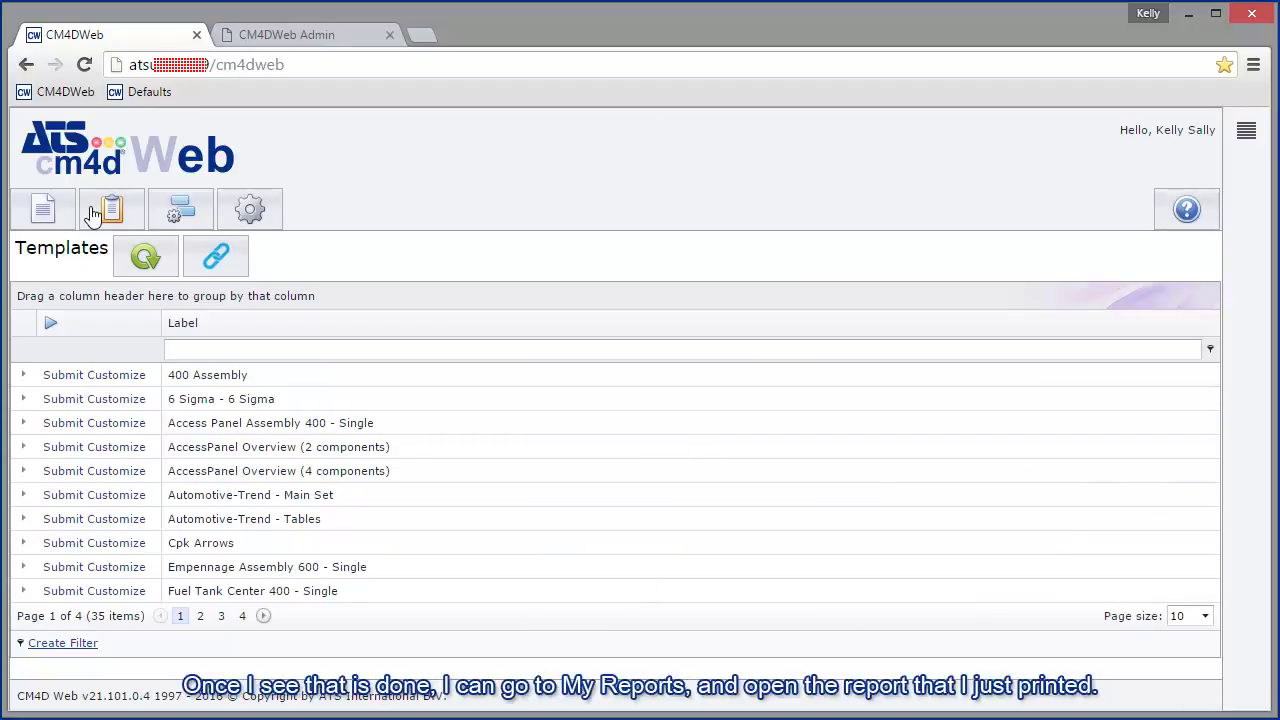
{"action": "left_click", "coordinate": [93, 215]}
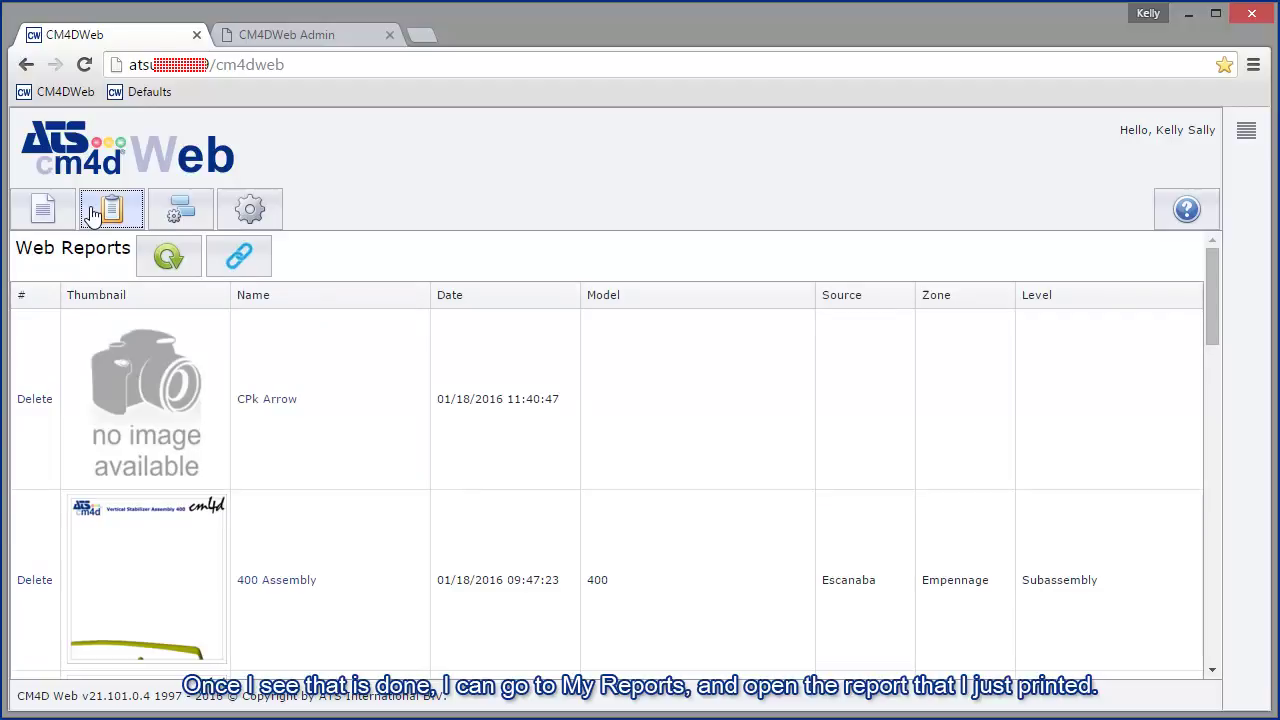
{"action": "left_click", "coordinate": [256, 401]}
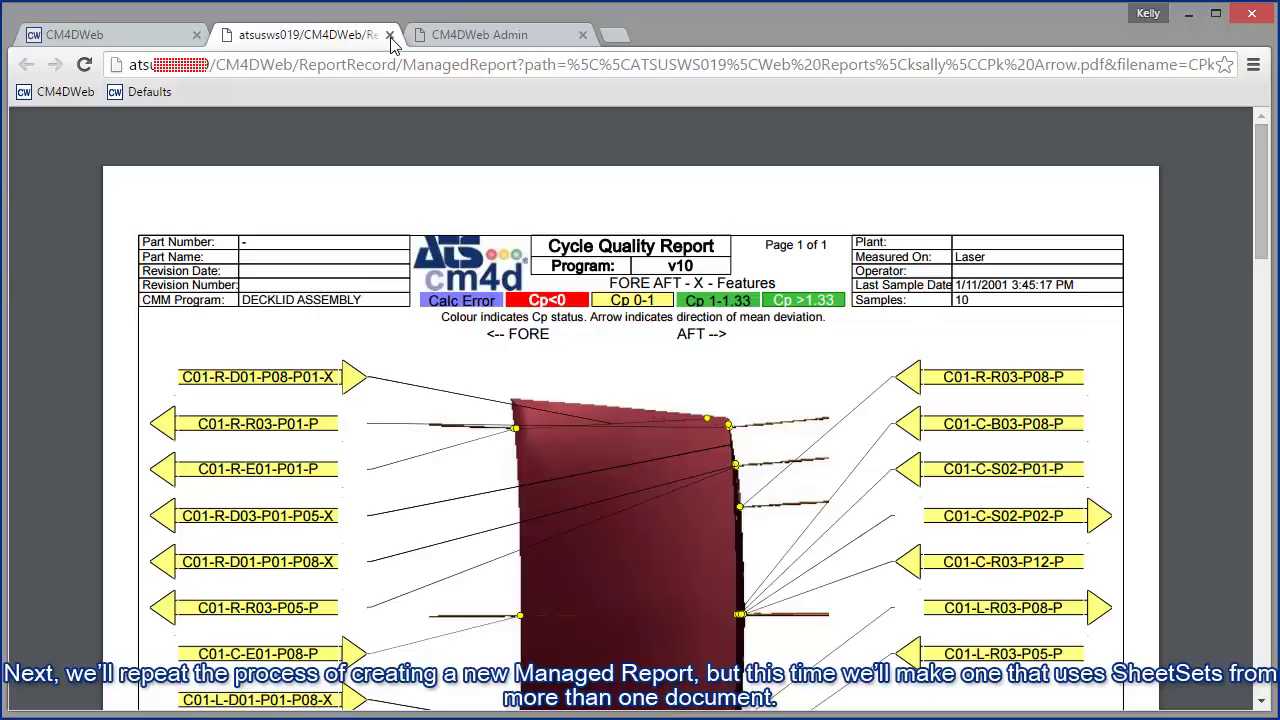
{"action": "left_click", "coordinate": [390, 35]}
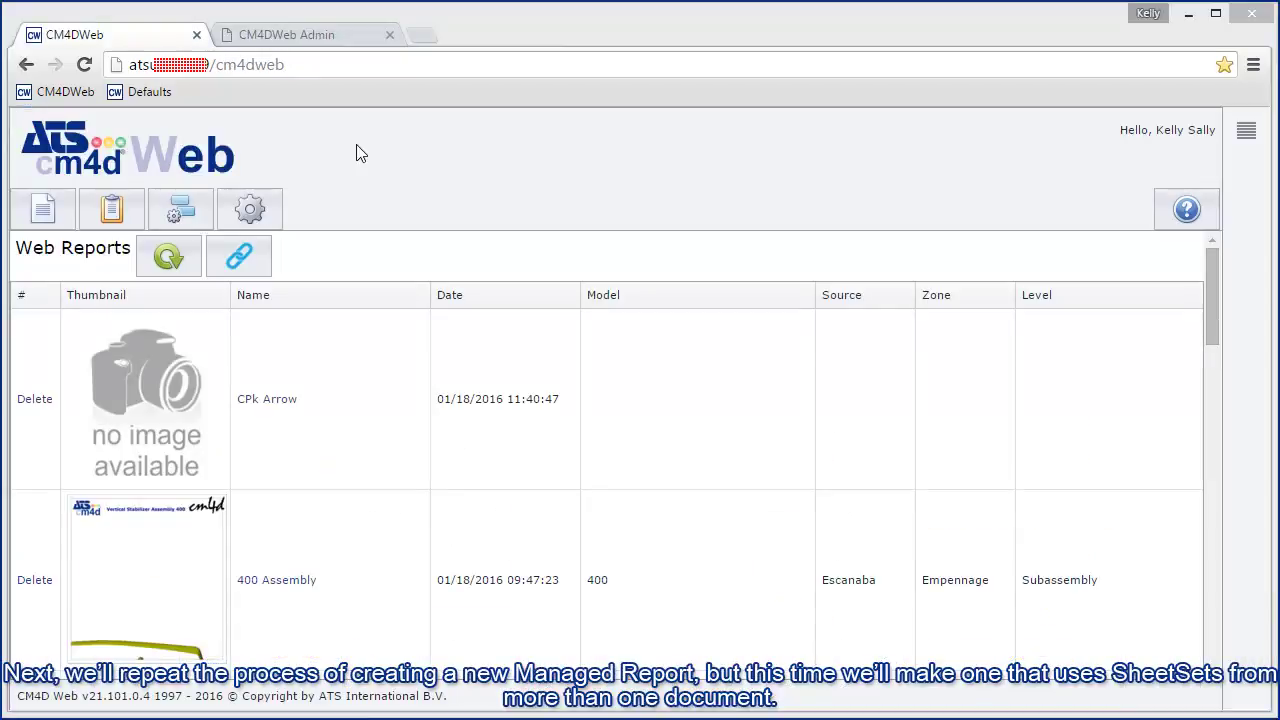
Step: Start a '400 Assembly' managed report: Summary depository, Global If No Document tag source, model 400
{"action": "left_click", "coordinate": [358, 40]}
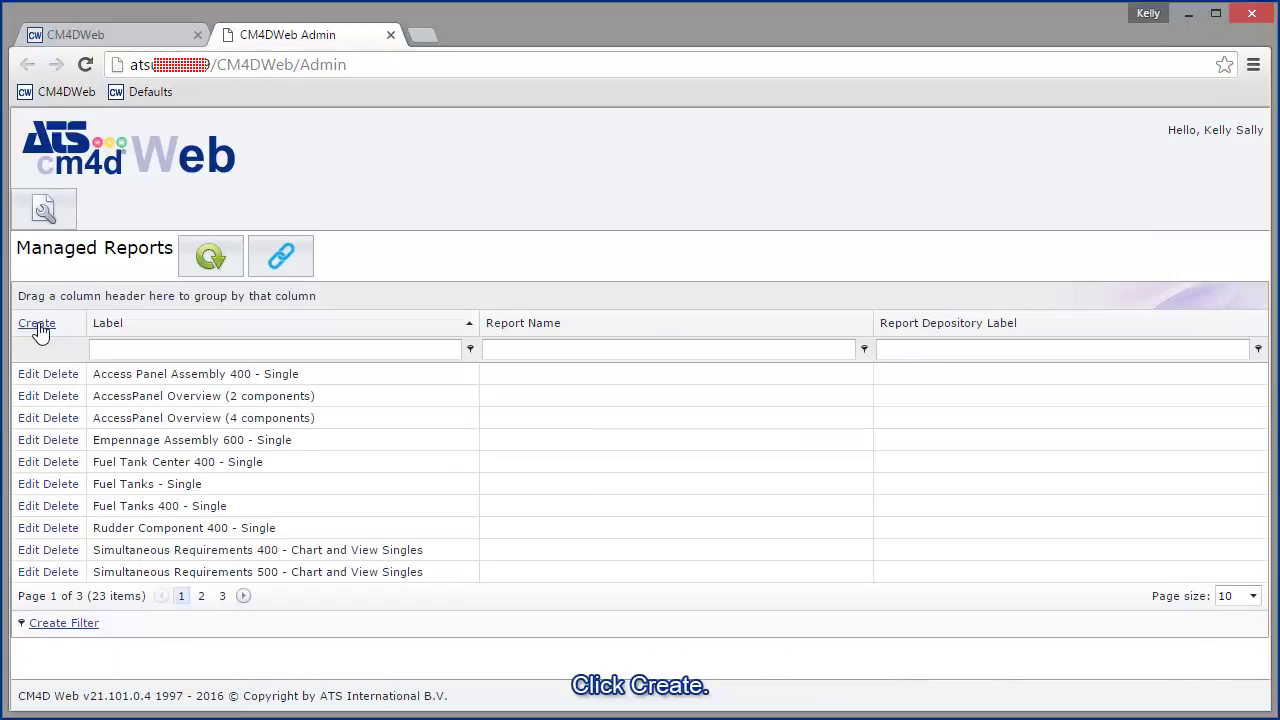
{"action": "left_click", "coordinate": [38, 325]}
{"action": "left_click", "coordinate": [208, 285]}
{"action": "type", "text": "400 Assem"}
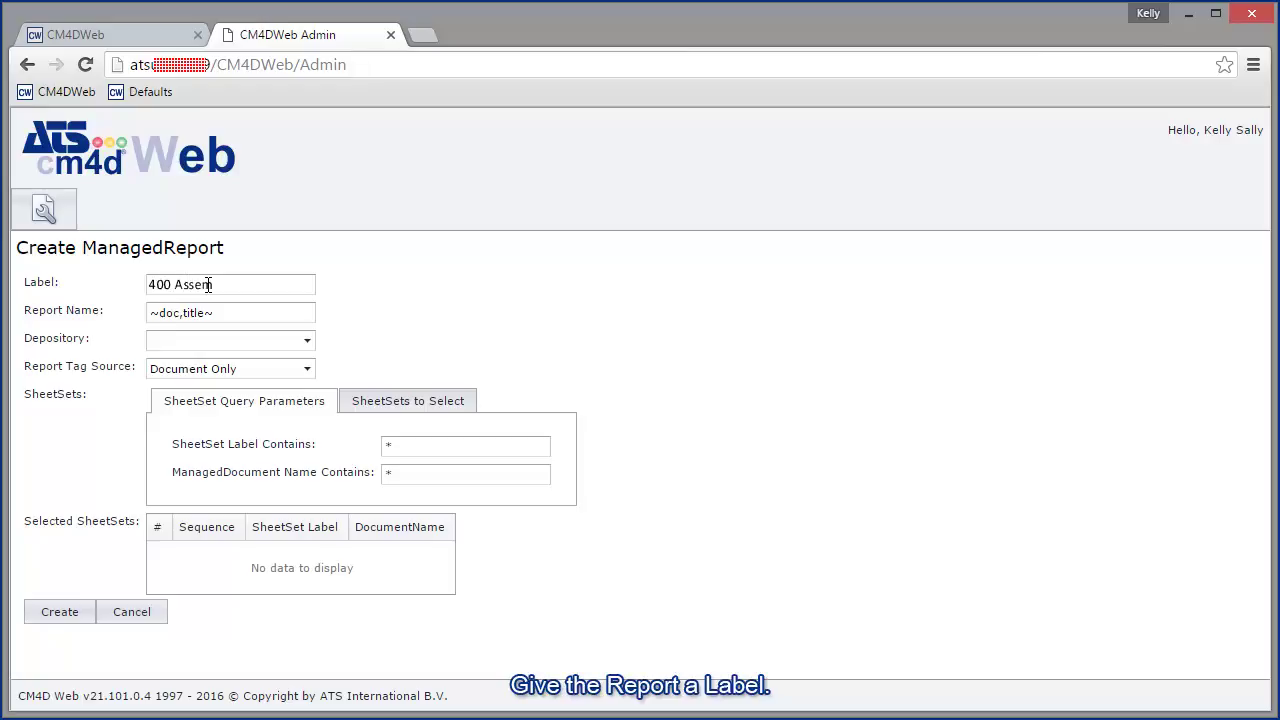
{"action": "type", "text": "bly"}
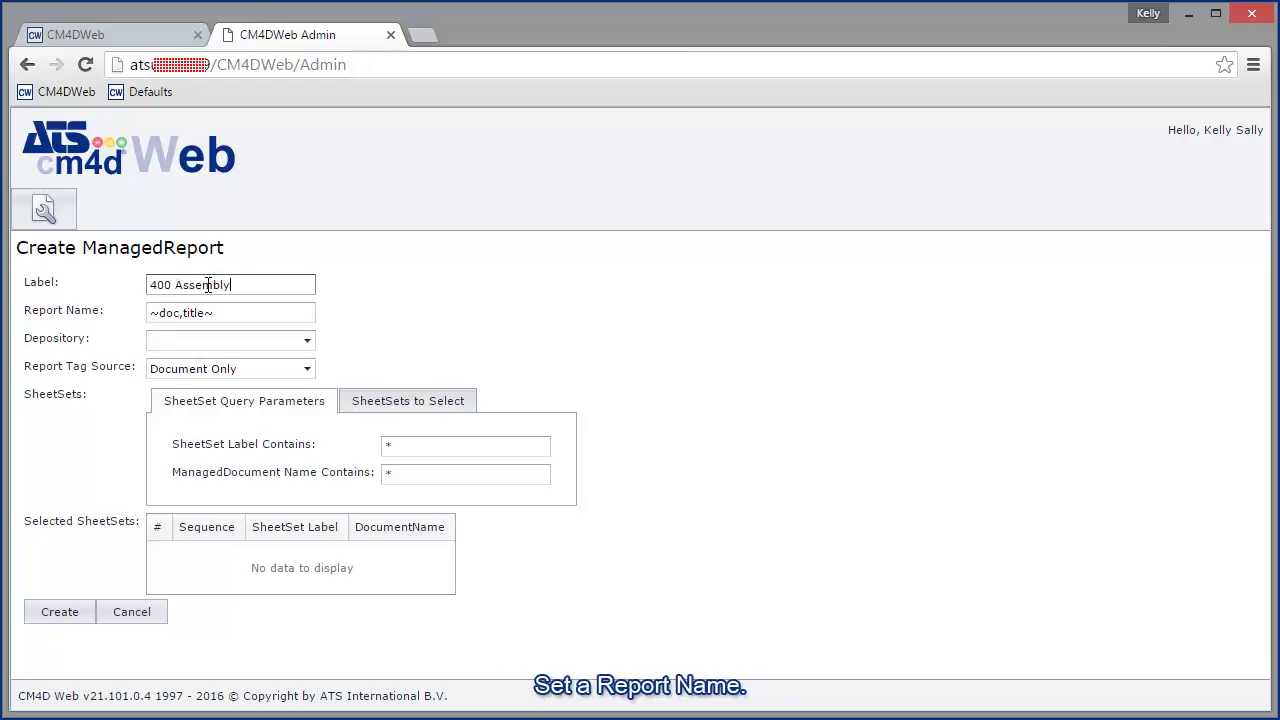
{"action": "left_click", "coordinate": [237, 313]}
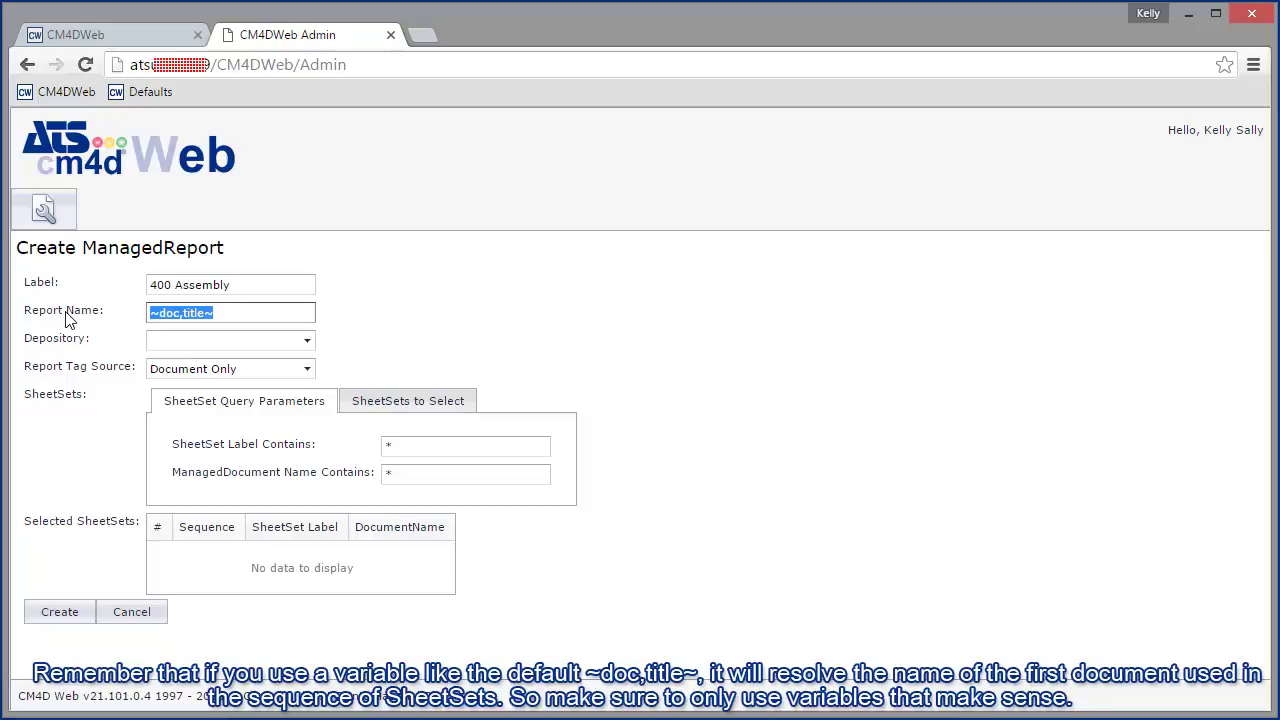
{"action": "type", "text": "400 Assembly"}
{"action": "left_click", "coordinate": [307, 341]}
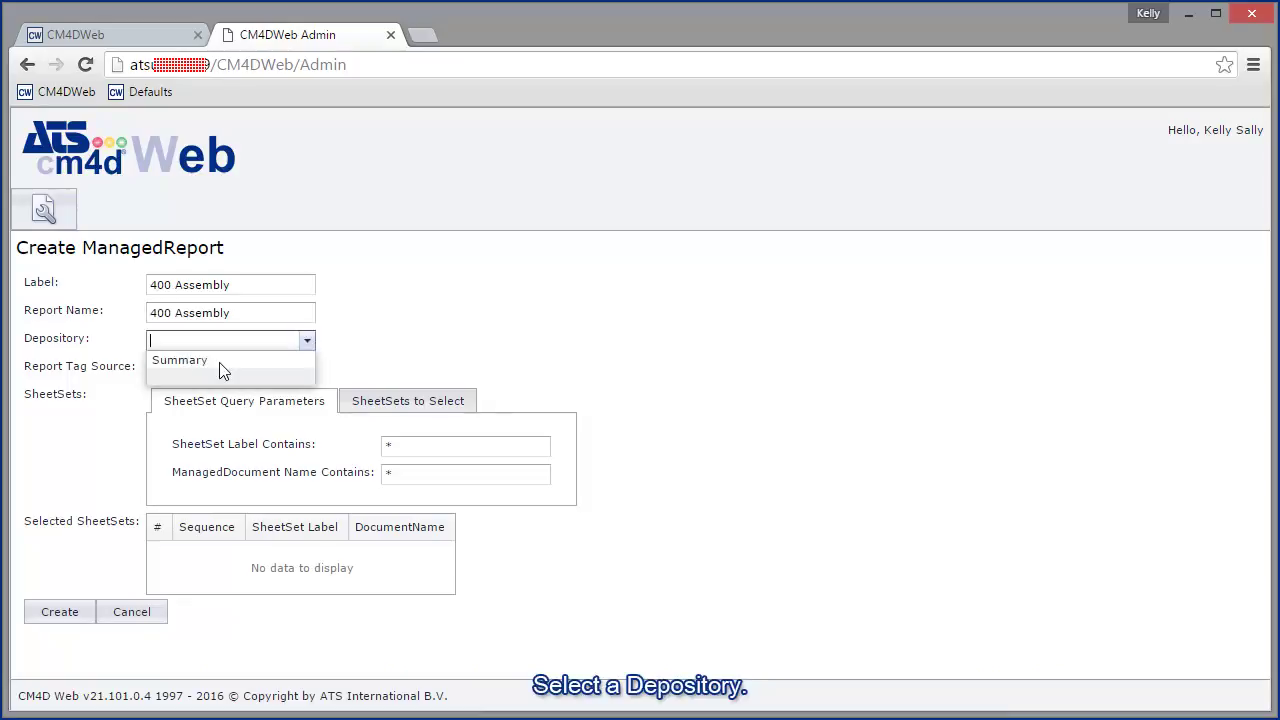
{"action": "left_click", "coordinate": [222, 366]}
{"action": "left_click", "coordinate": [307, 369]}
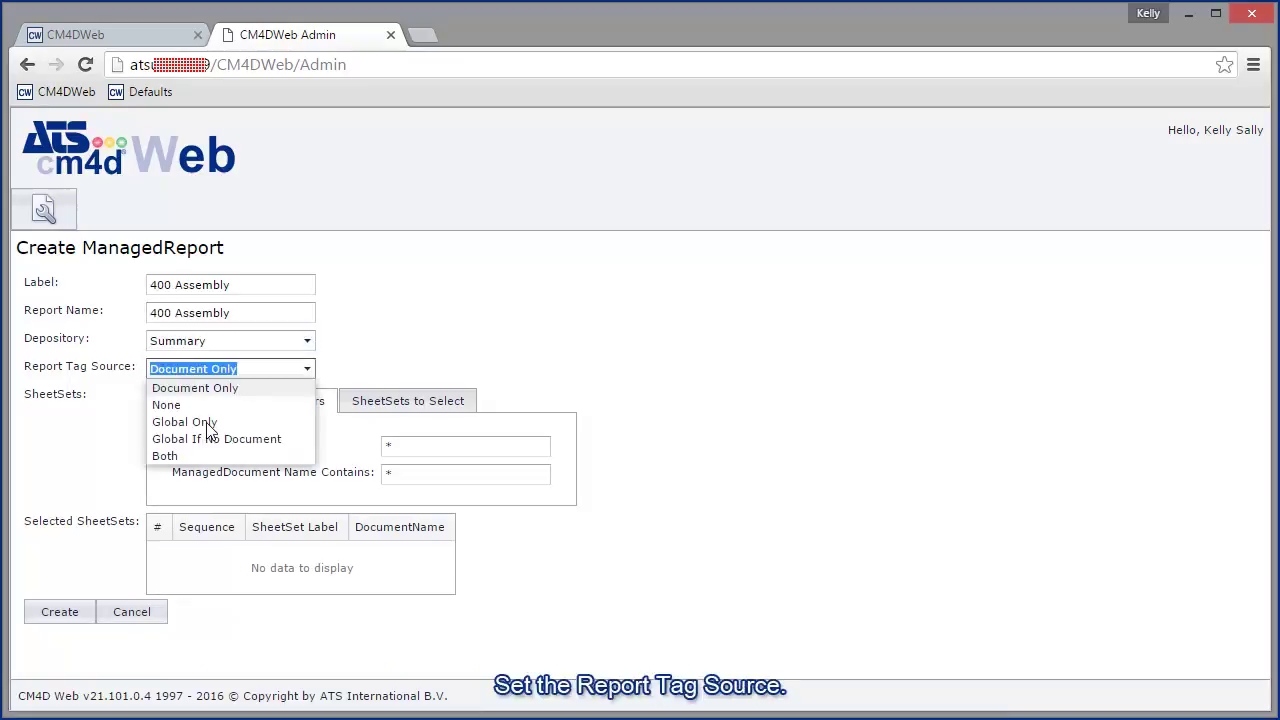
{"action": "left_click", "coordinate": [237, 443]}
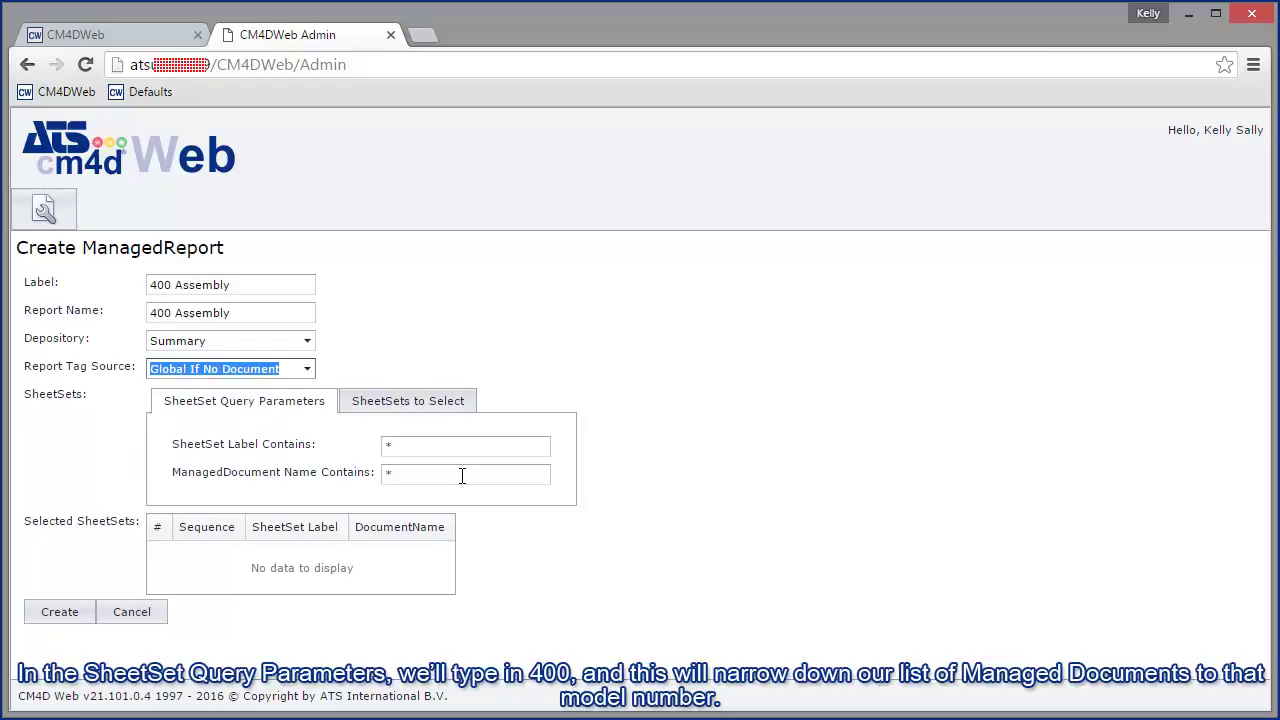
{"action": "left_click", "coordinate": [462, 476]}
{"action": "type", "text": "400"}
{"action": "left_click", "coordinate": [462, 476]}
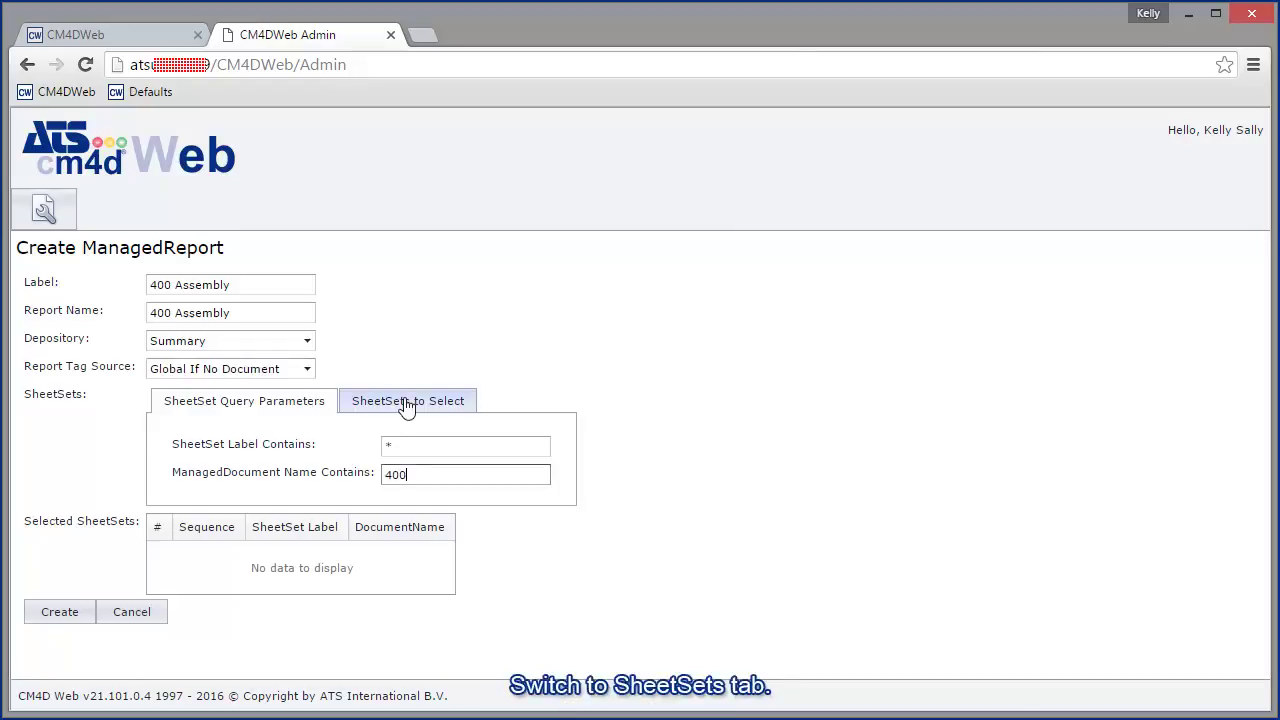
Step: Filter sheet sets by 'Assembly', add the four Assembly 400 sets, put Access Panel first, and create
{"action": "left_click", "coordinate": [406, 401]}
{"action": "scroll", "coordinate": [826, 414], "scroll_direction": "down", "scroll_amount": 1}
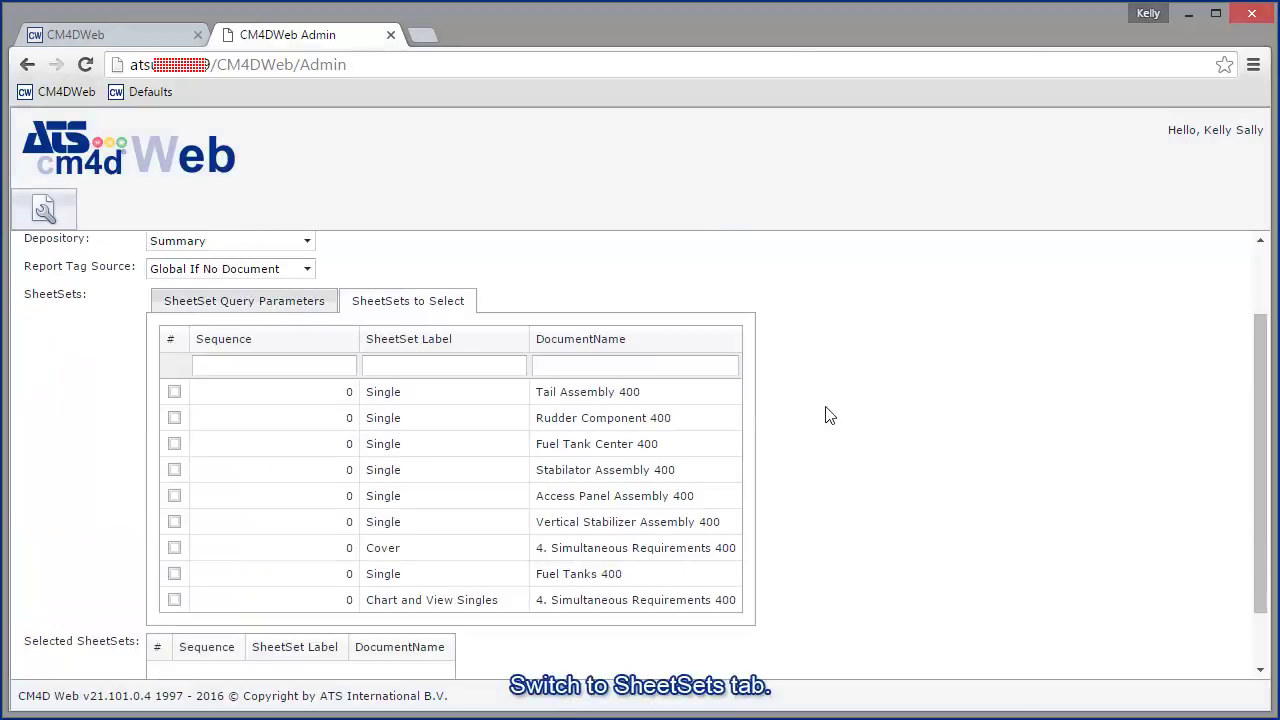
{"action": "left_click", "coordinate": [662, 370]}
{"action": "type", "text": "Assembly"}
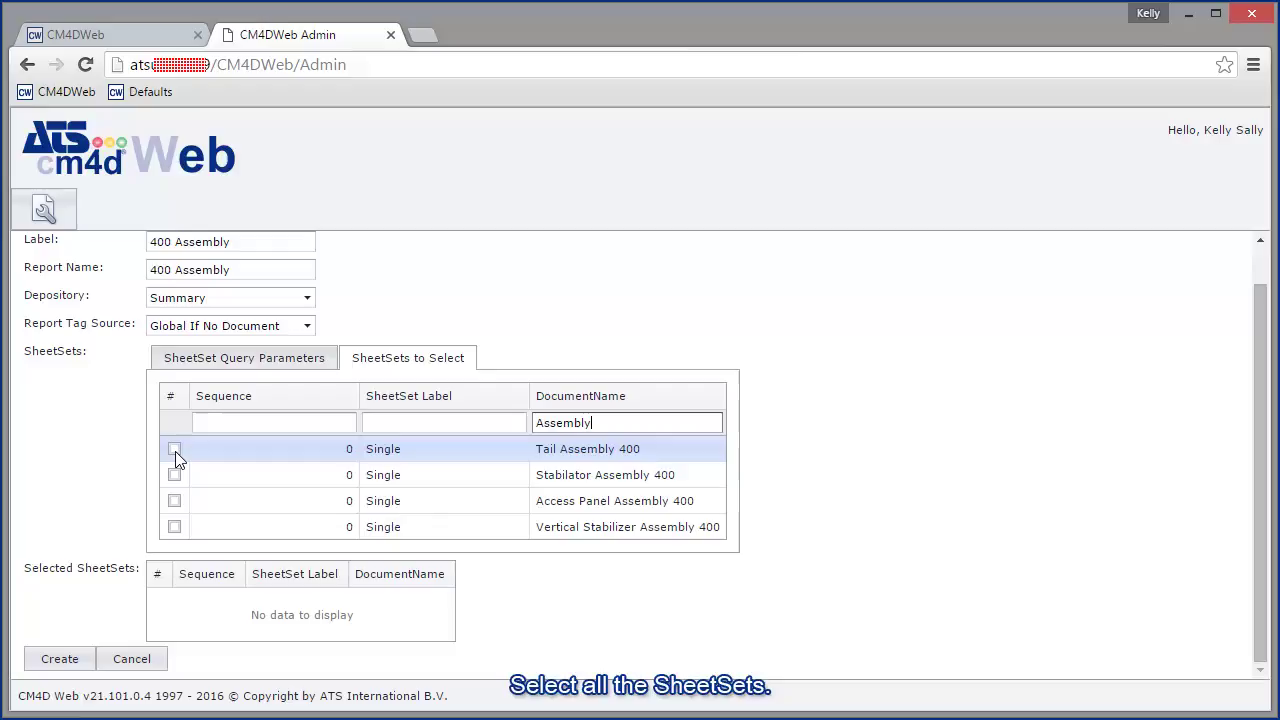
{"action": "left_click", "coordinate": [175, 451]}
{"action": "left_click", "coordinate": [175, 508]}
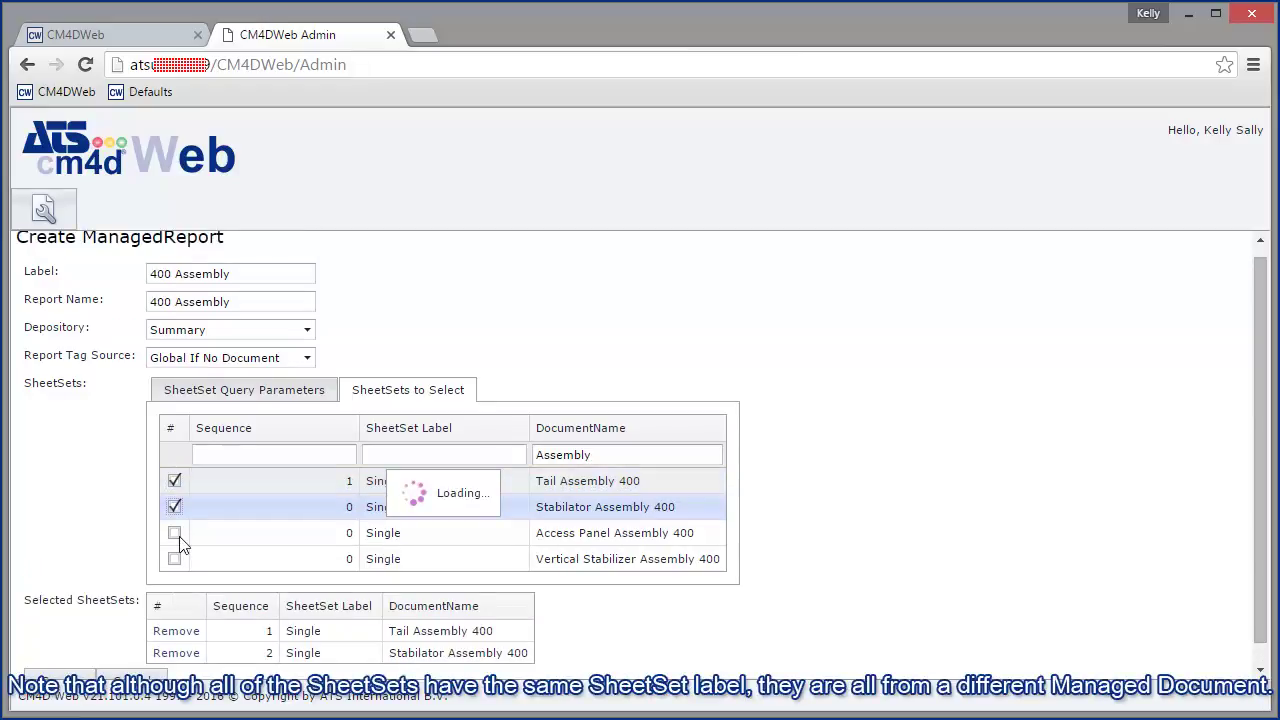
{"action": "left_click", "coordinate": [175, 537]}
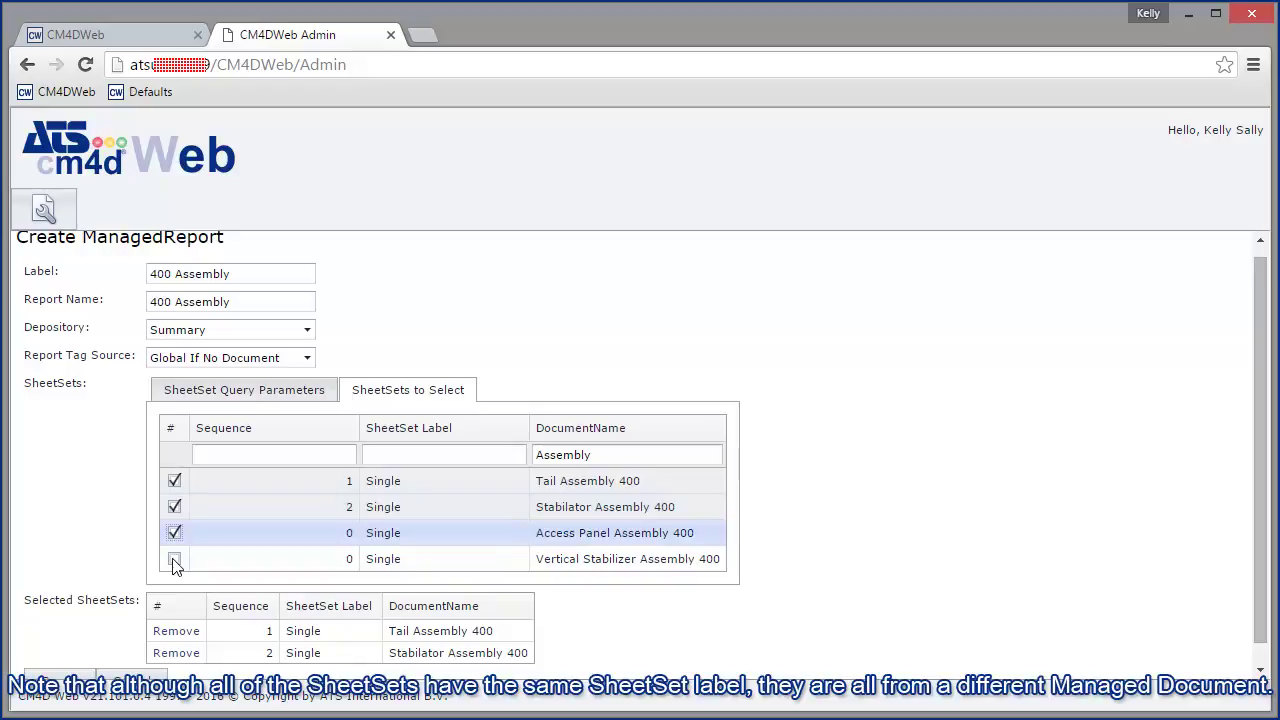
{"action": "left_click", "coordinate": [175, 559]}
{"action": "scroll", "coordinate": [829, 509], "scroll_direction": "down", "scroll_amount": 1}
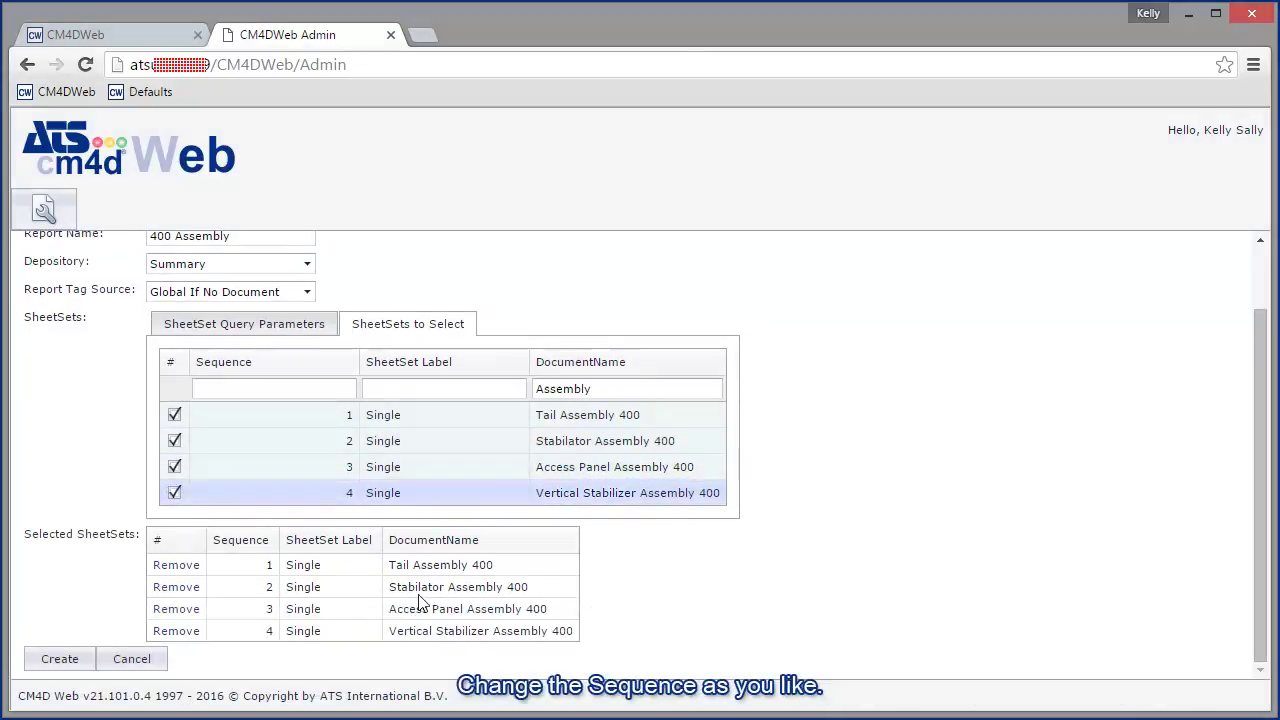
{"action": "left_click_drag", "start_coordinate": [420, 600], "coordinate": [416, 568]}
{"action": "left_click", "coordinate": [59, 660]}
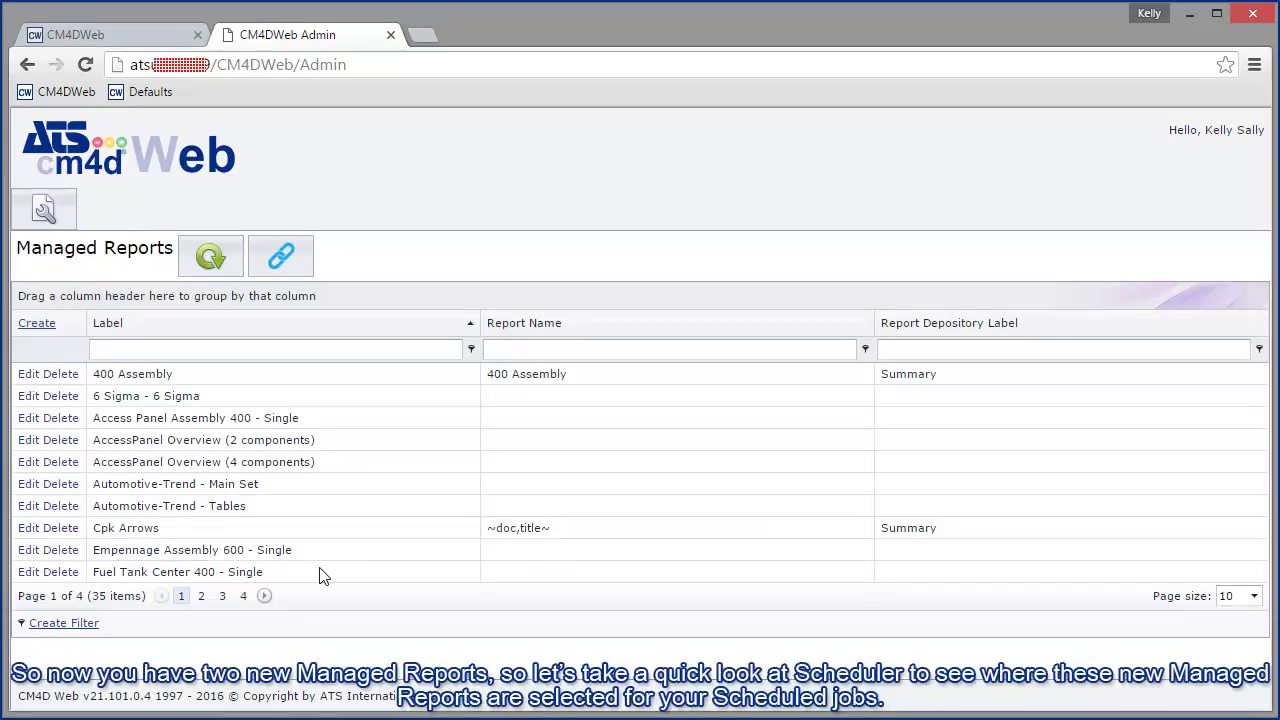
Step: In Scheduler Manager, add 400 Assembly and Cpk Arrows to the Daily Summary job and save
{"action": "key", "text": "alt+Tab"}
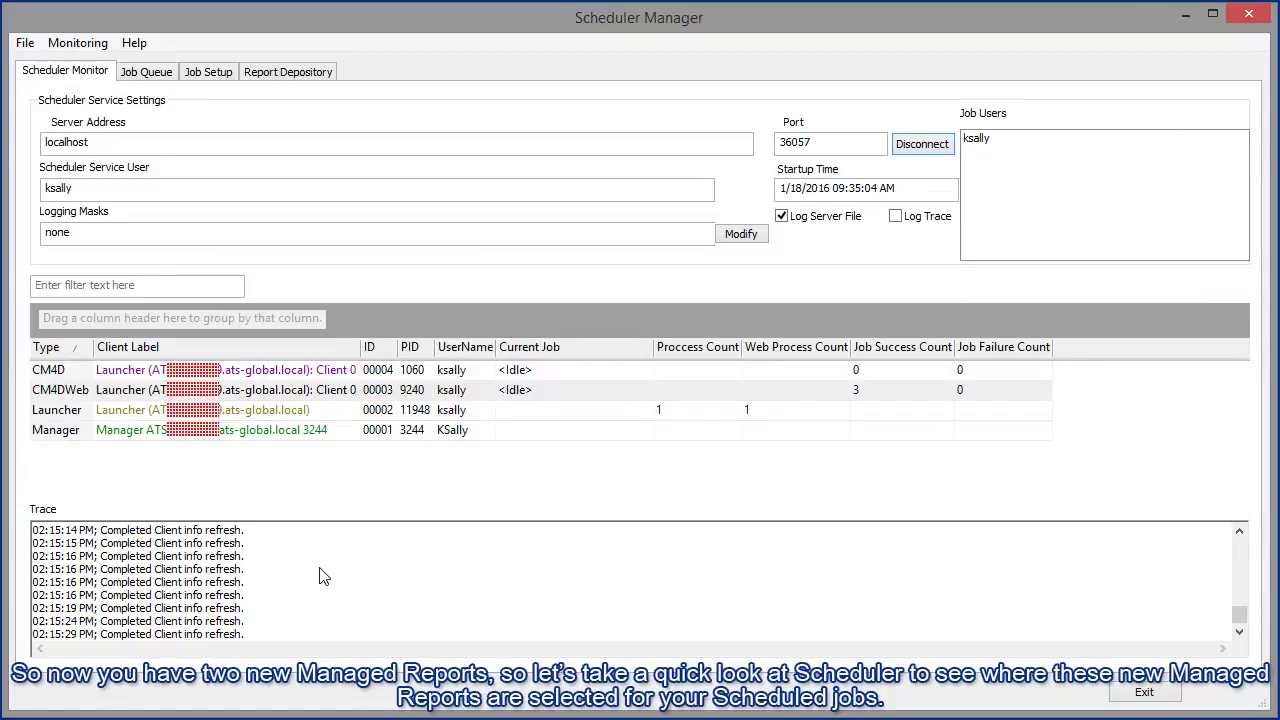
{"action": "left_click", "coordinate": [209, 72]}
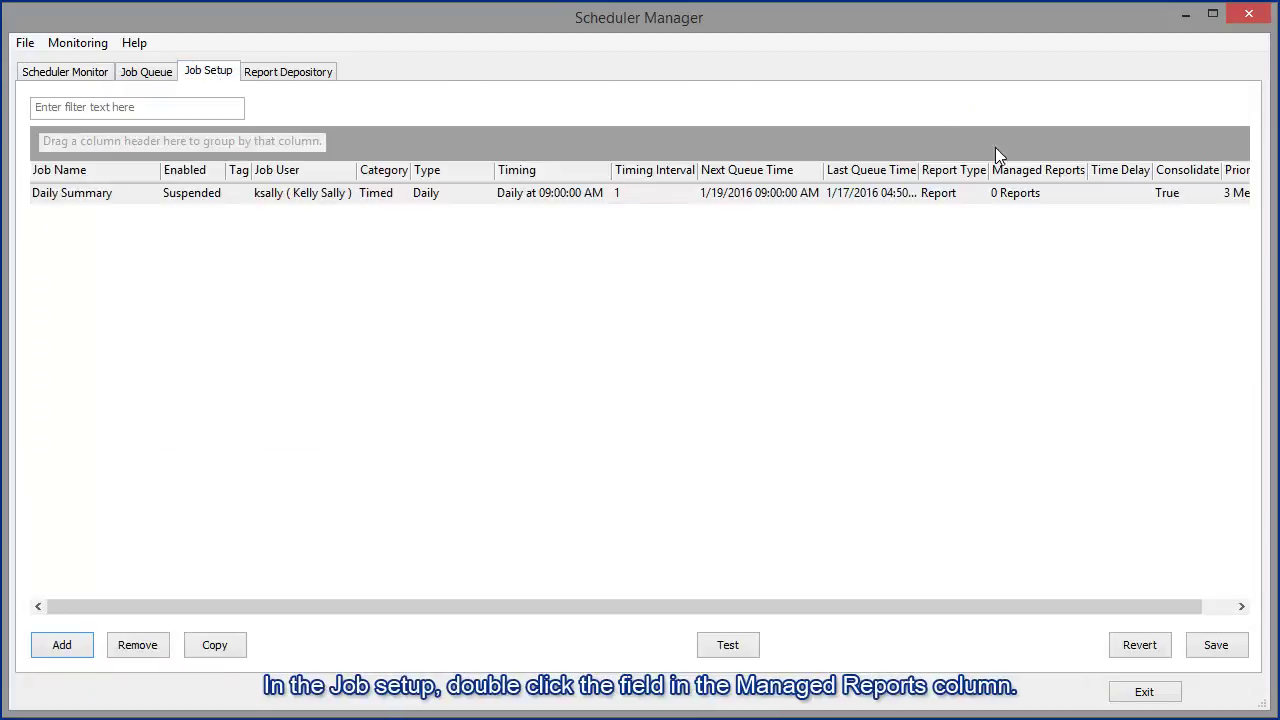
{"action": "double_click", "coordinate": [1030, 194]}
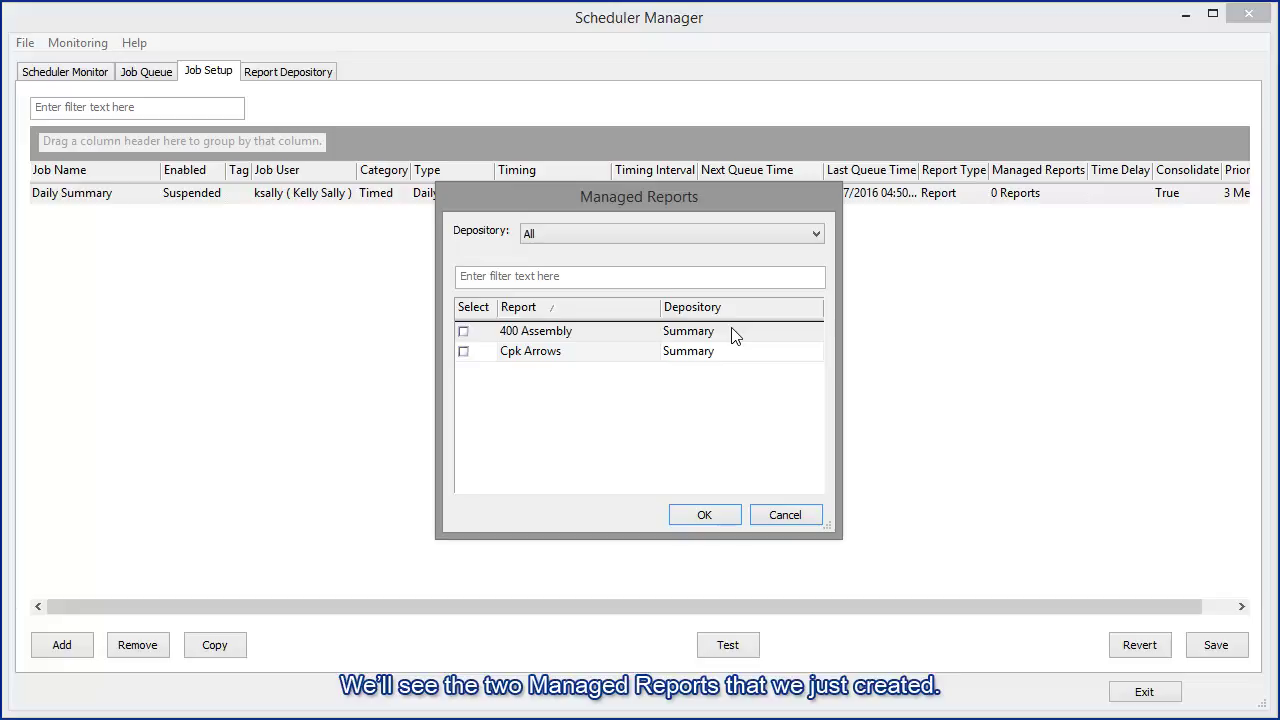
{"action": "left_click", "coordinate": [463, 332]}
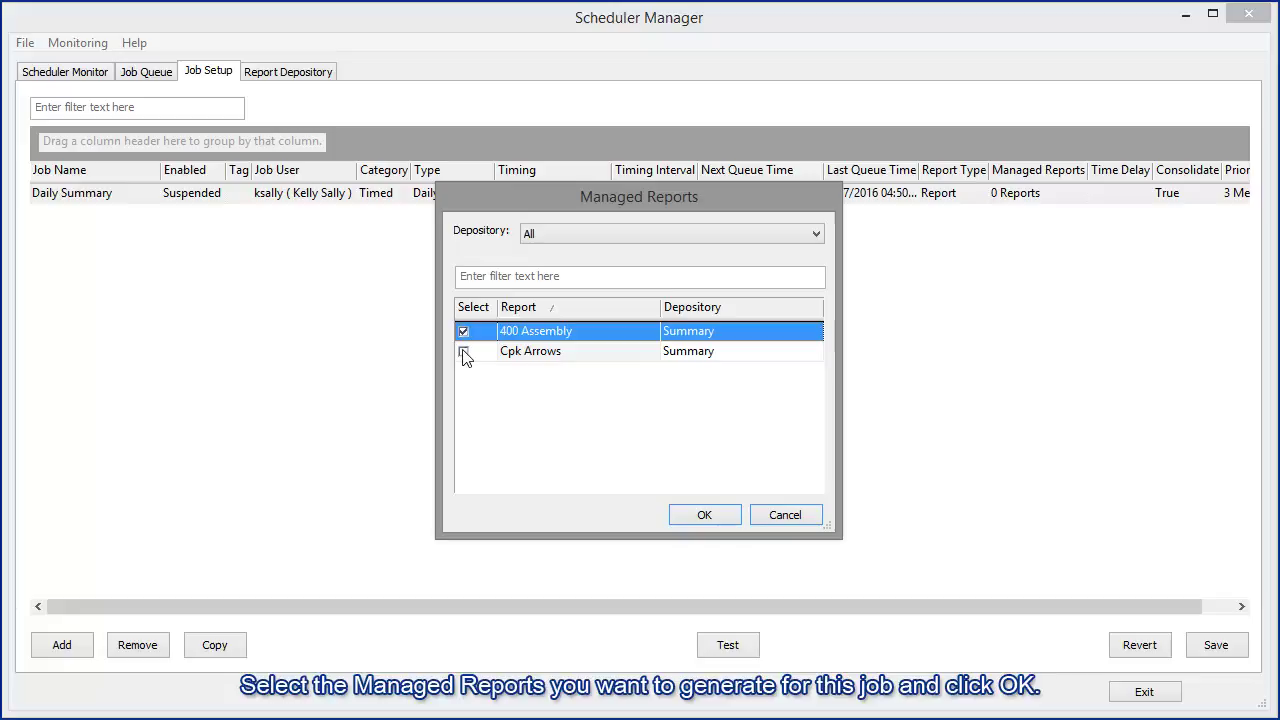
{"action": "left_click", "coordinate": [463, 352]}
{"action": "left_click", "coordinate": [719, 520]}
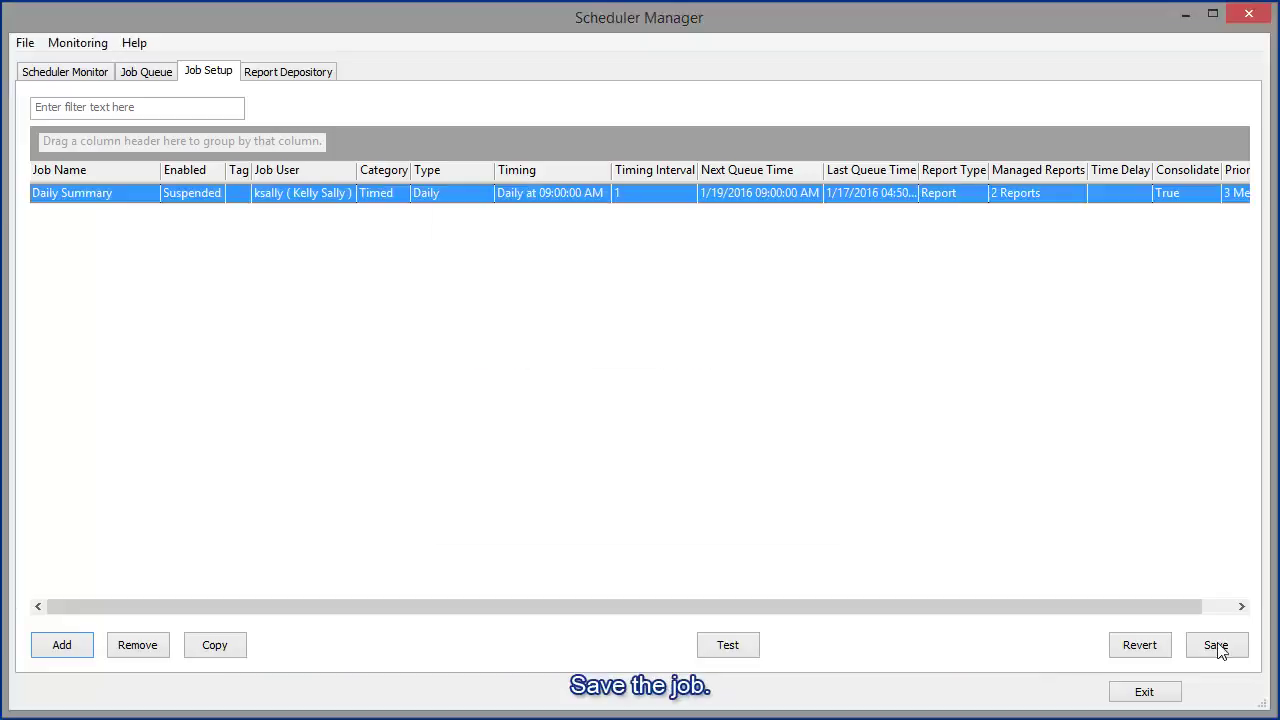
{"action": "left_click", "coordinate": [1216, 646]}
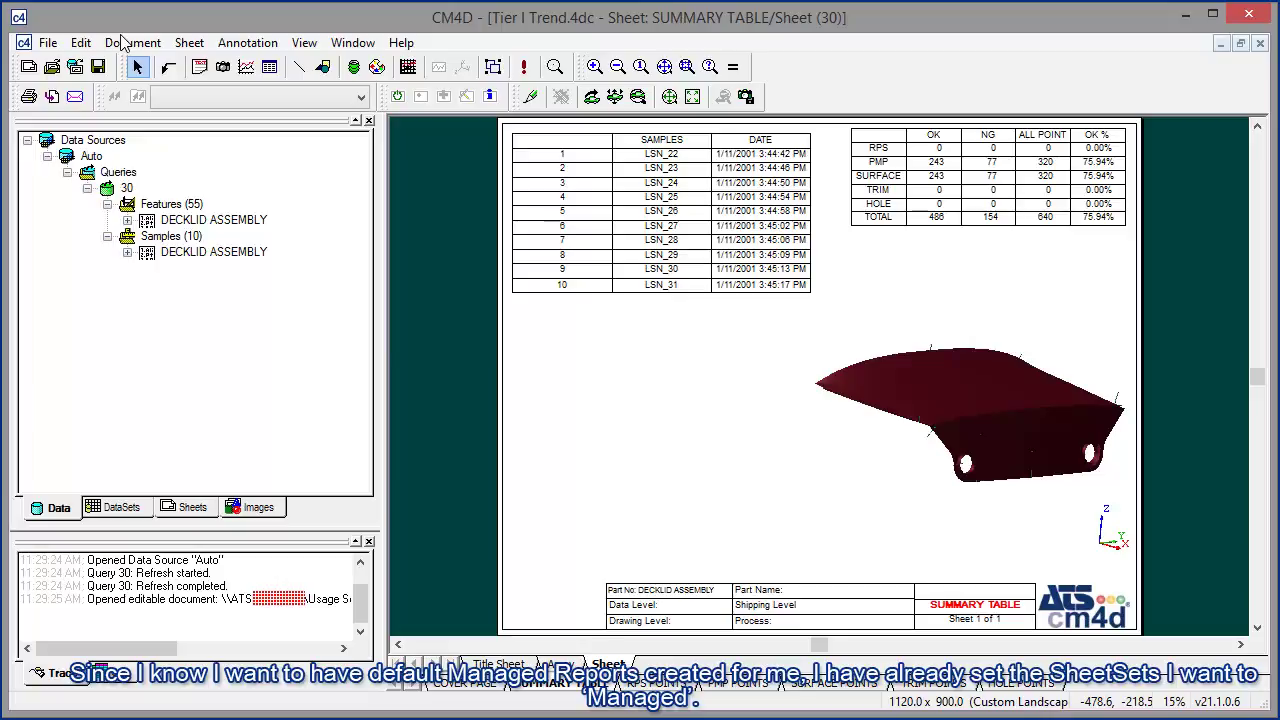
Step: Enable 'Make this document a Managed Document' in Management Settings and save Tier I Trend
{"action": "left_click", "coordinate": [122, 43]}
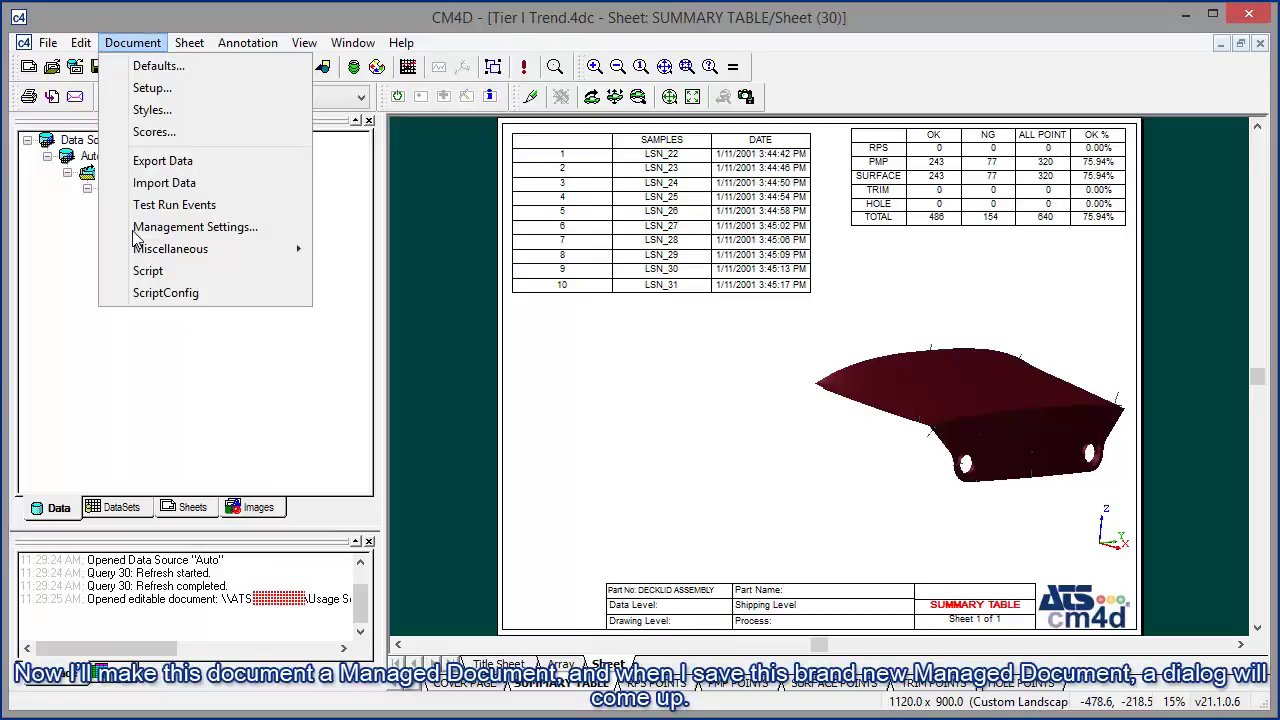
{"action": "left_click", "coordinate": [137, 233]}
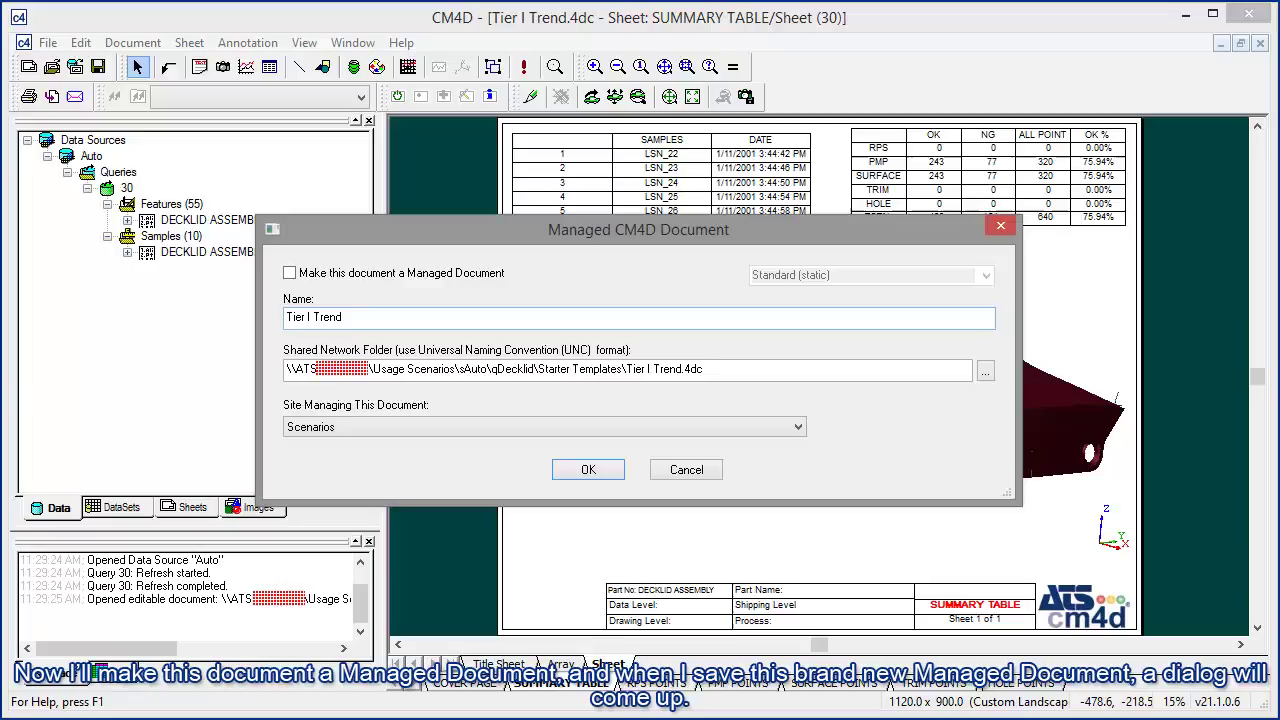
{"action": "left_click", "coordinate": [290, 273]}
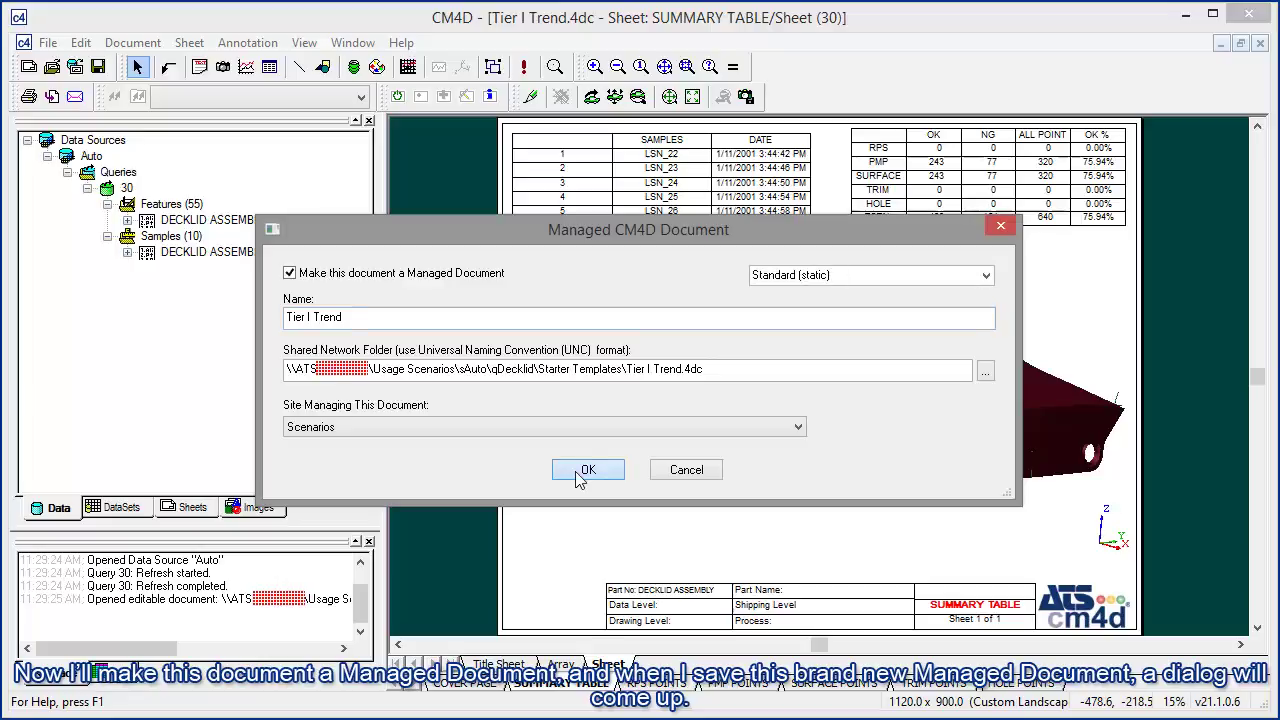
{"action": "left_click", "coordinate": [582, 474]}
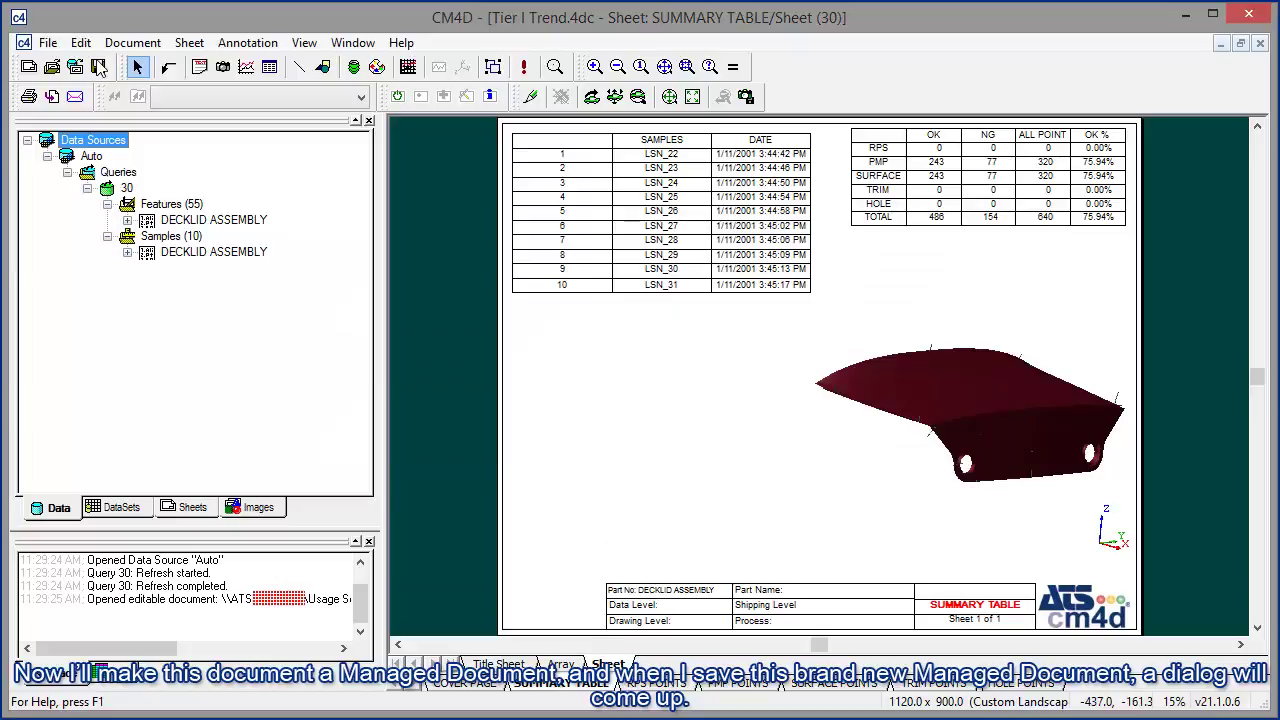
{"action": "left_click", "coordinate": [99, 66]}
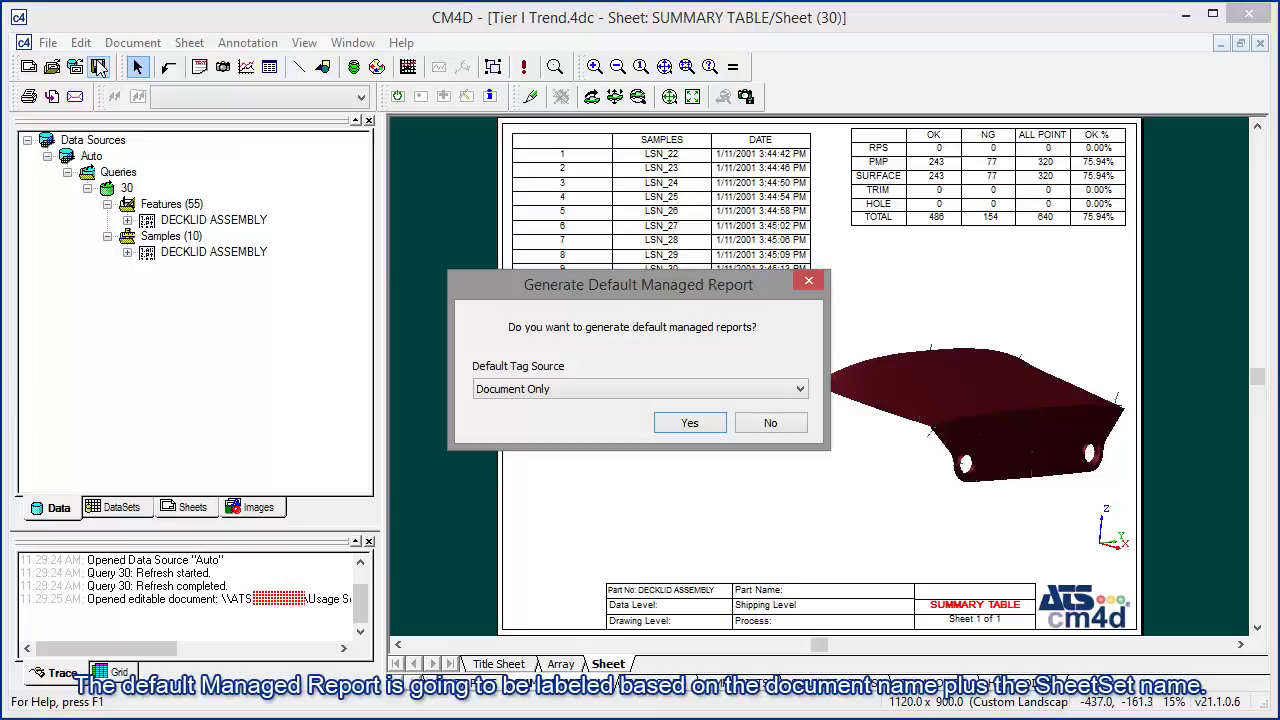
Step: Set Default Tag Source to 'Global if no doc' and generate the default managed reports
{"action": "left_click", "coordinate": [637, 390]}
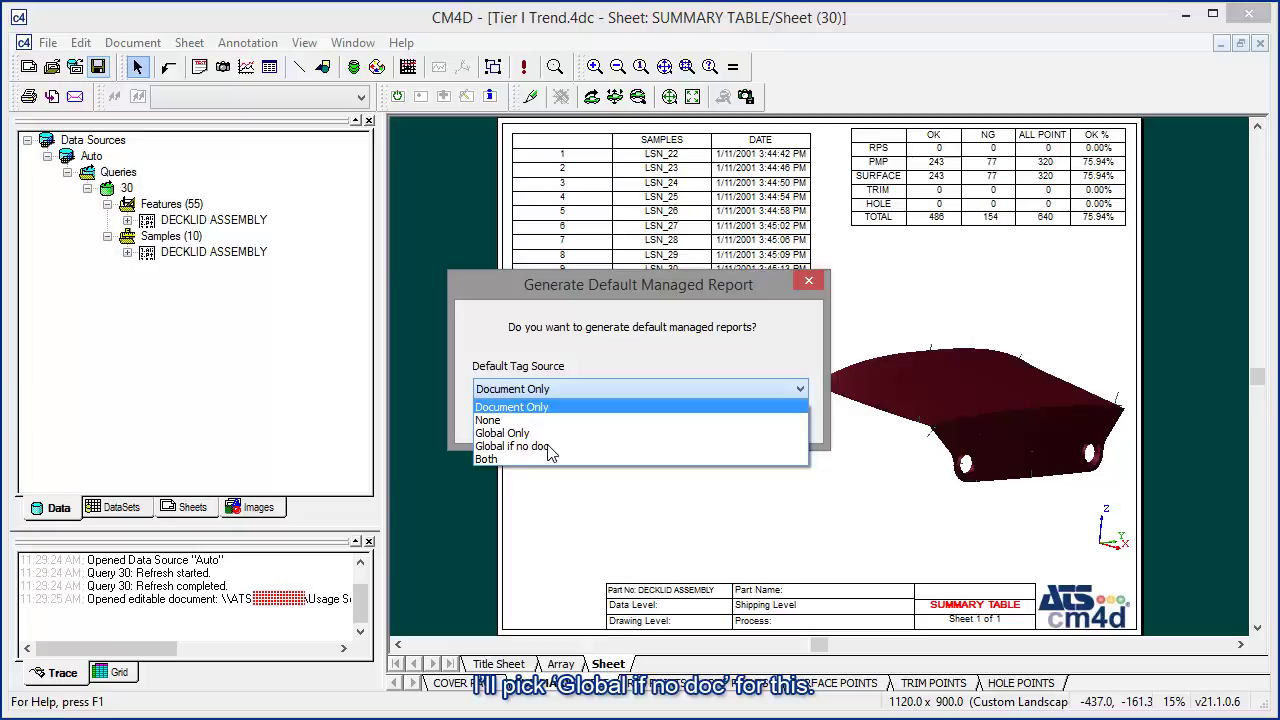
{"action": "left_click", "coordinate": [548, 446]}
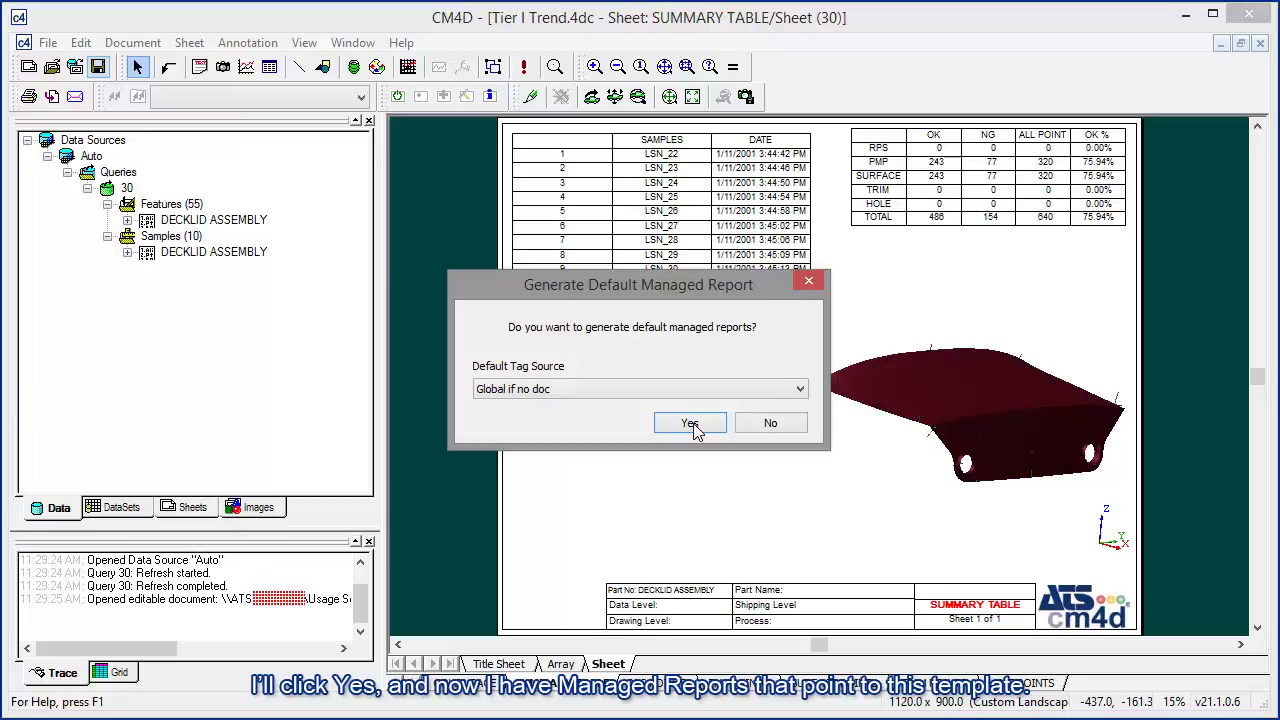
{"action": "left_click", "coordinate": [690, 424]}
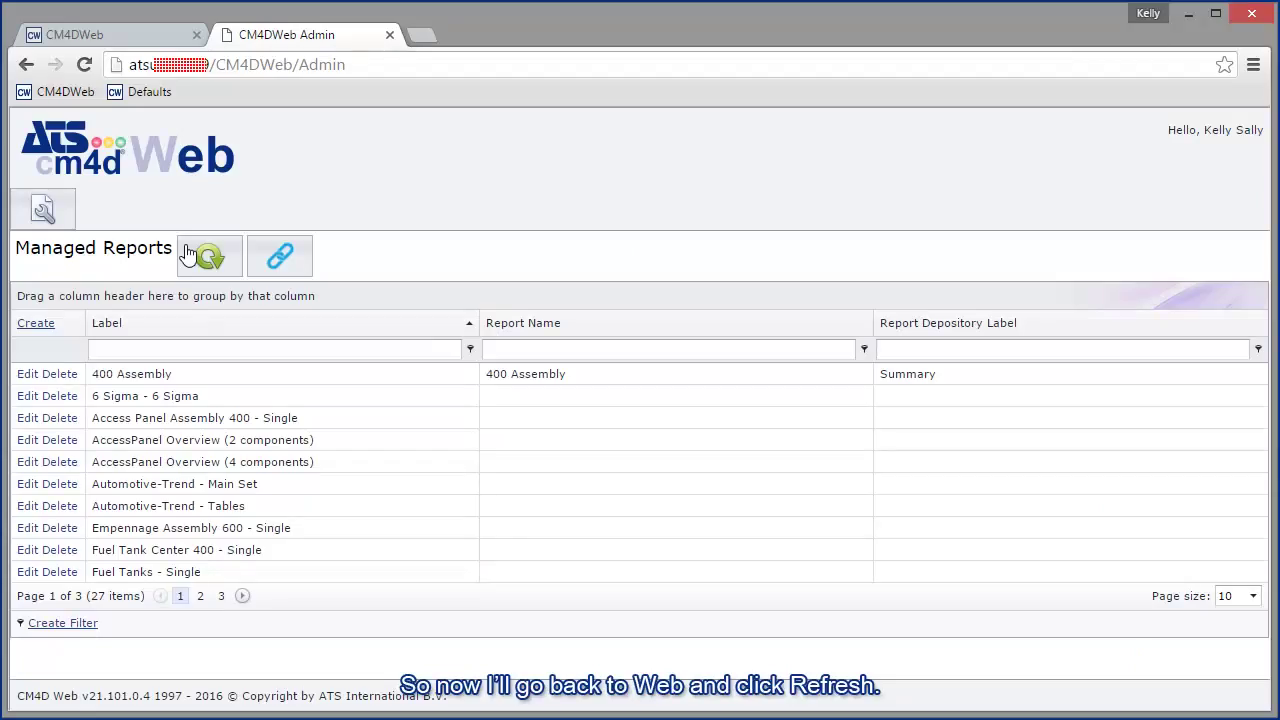
Step: Refresh the Managed Reports list and filter the Label column by 'Tier'
{"action": "left_click", "coordinate": [188, 254]}
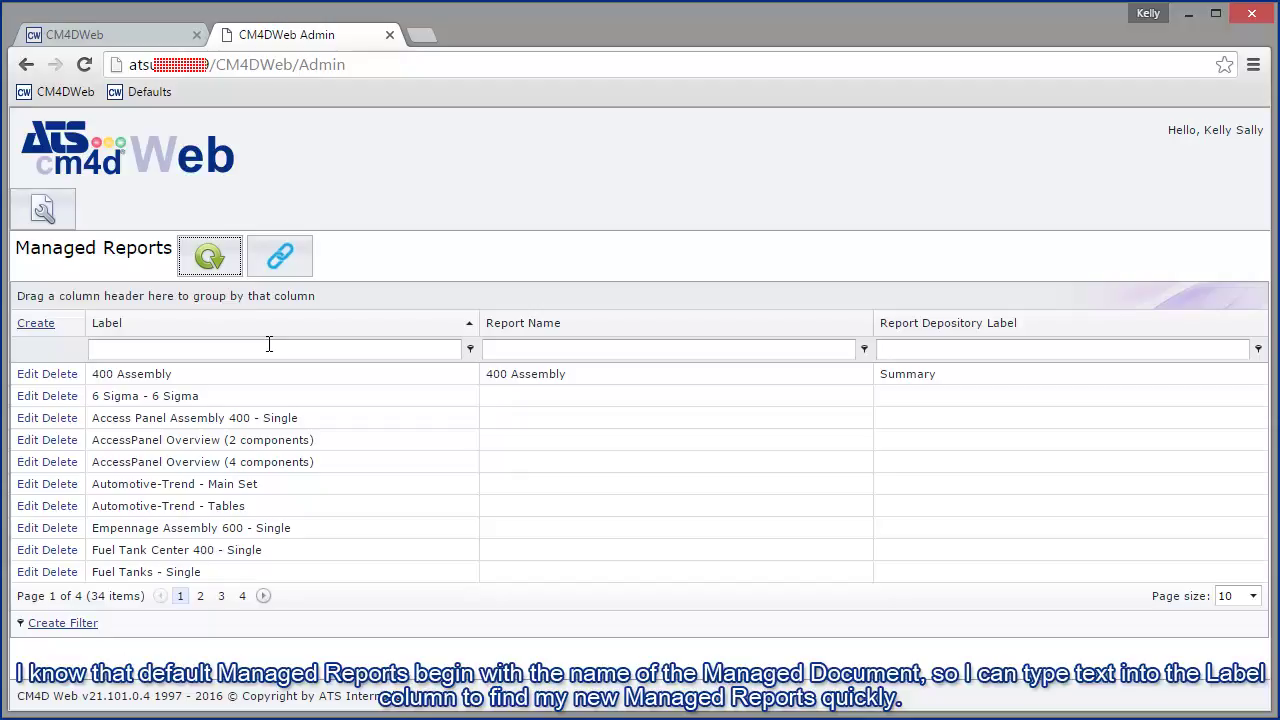
{"action": "left_click", "coordinate": [269, 344]}
{"action": "type", "text": "Tier"}
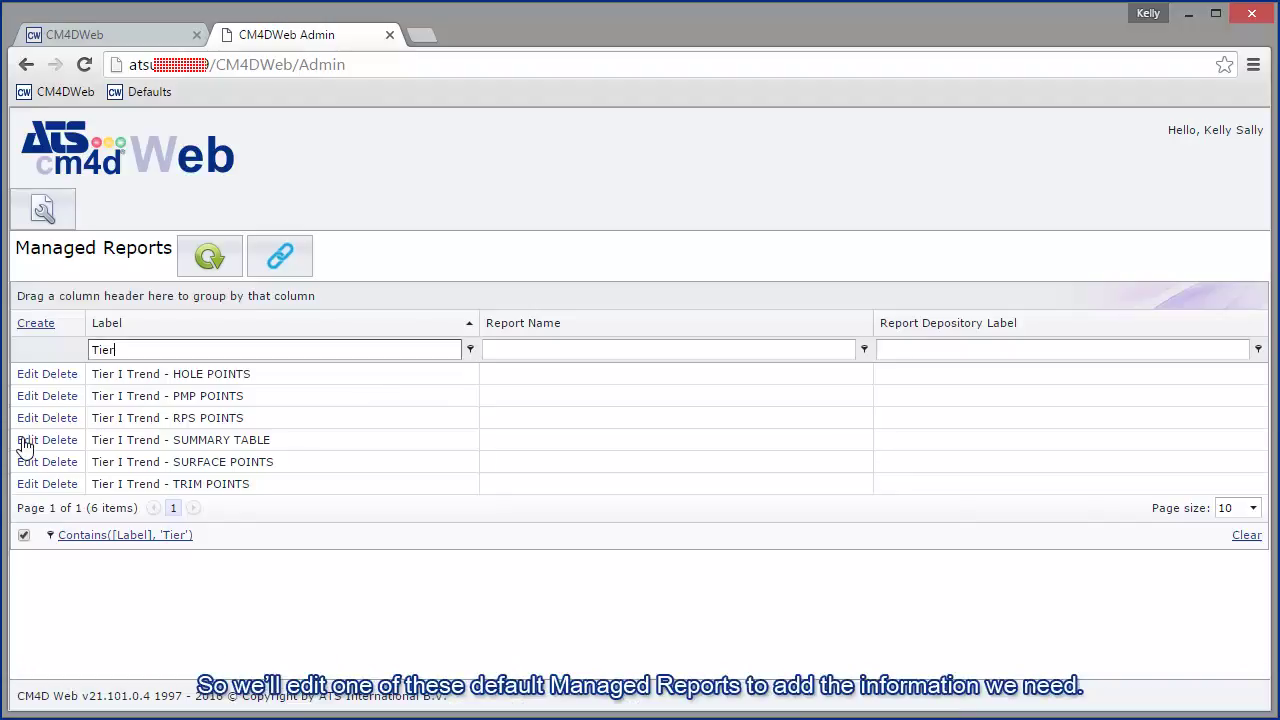
Step: Give Tier I Trend - SUMMARY TABLE the report name '~doc,title~ - Summary' and the Summary depository
{"action": "left_click", "coordinate": [27, 440]}
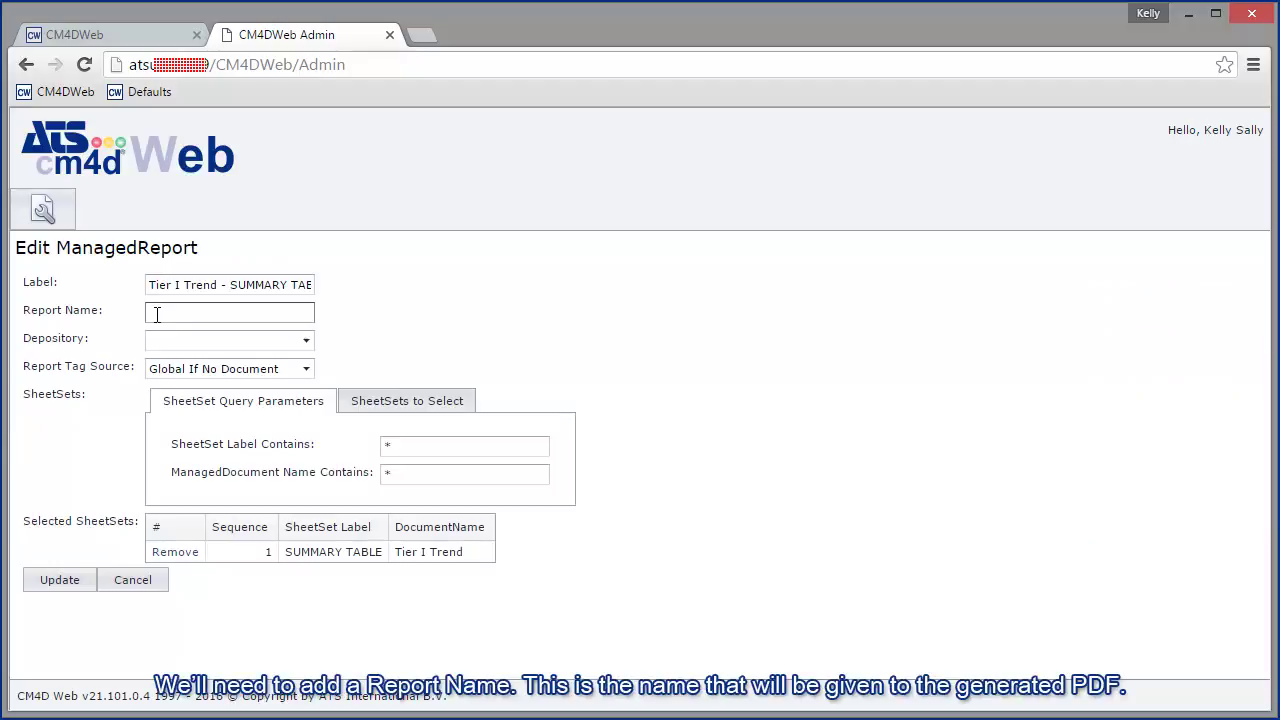
{"action": "left_click", "coordinate": [157, 314]}
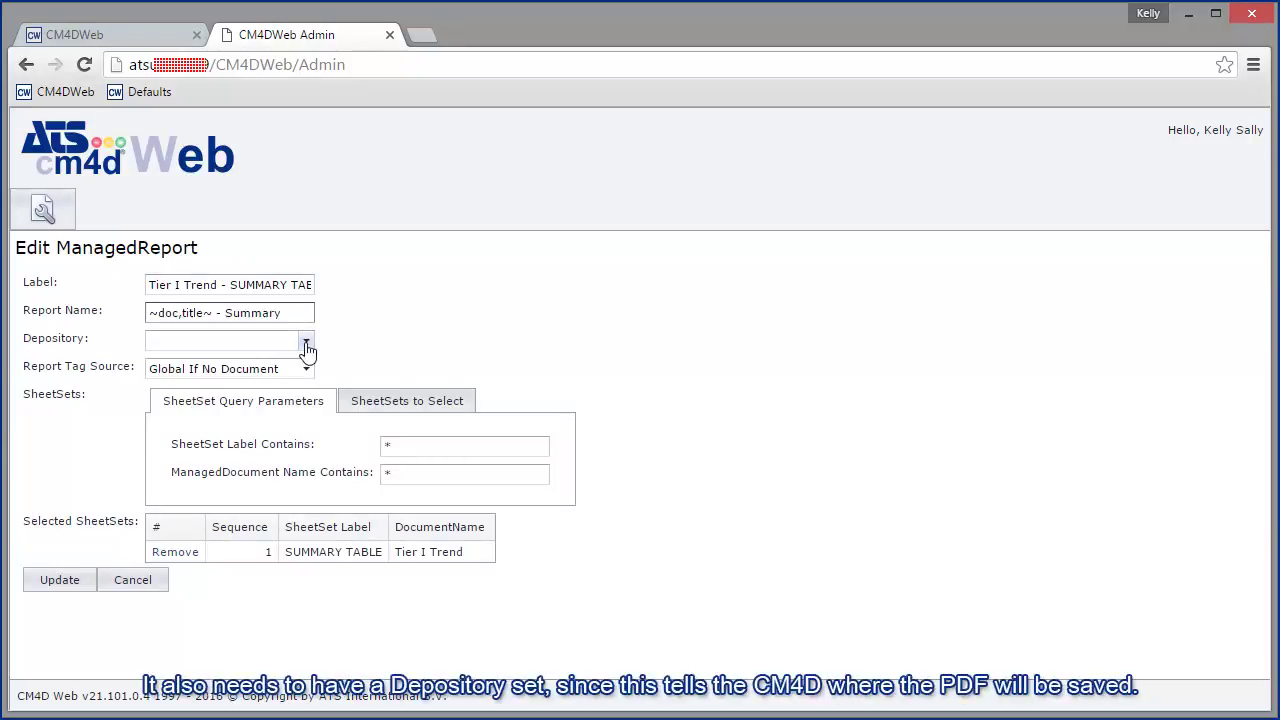
{"action": "left_click", "coordinate": [305, 341]}
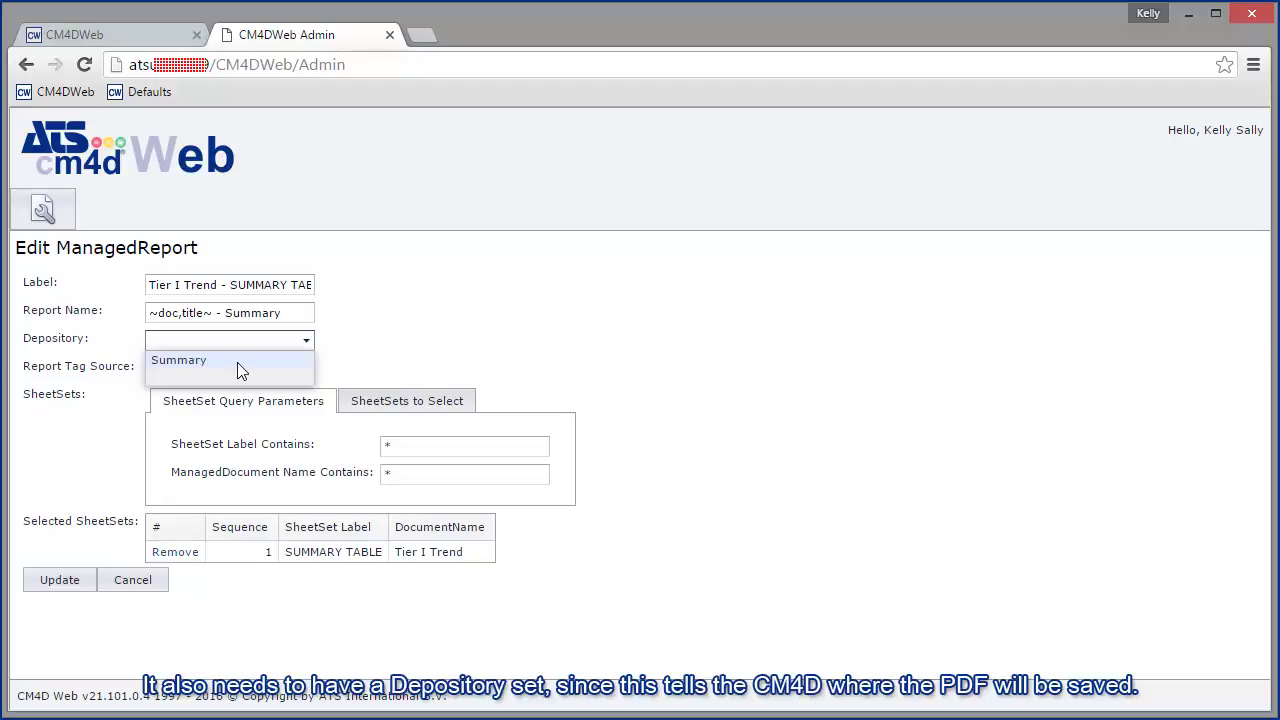
{"action": "left_click", "coordinate": [237, 362]}
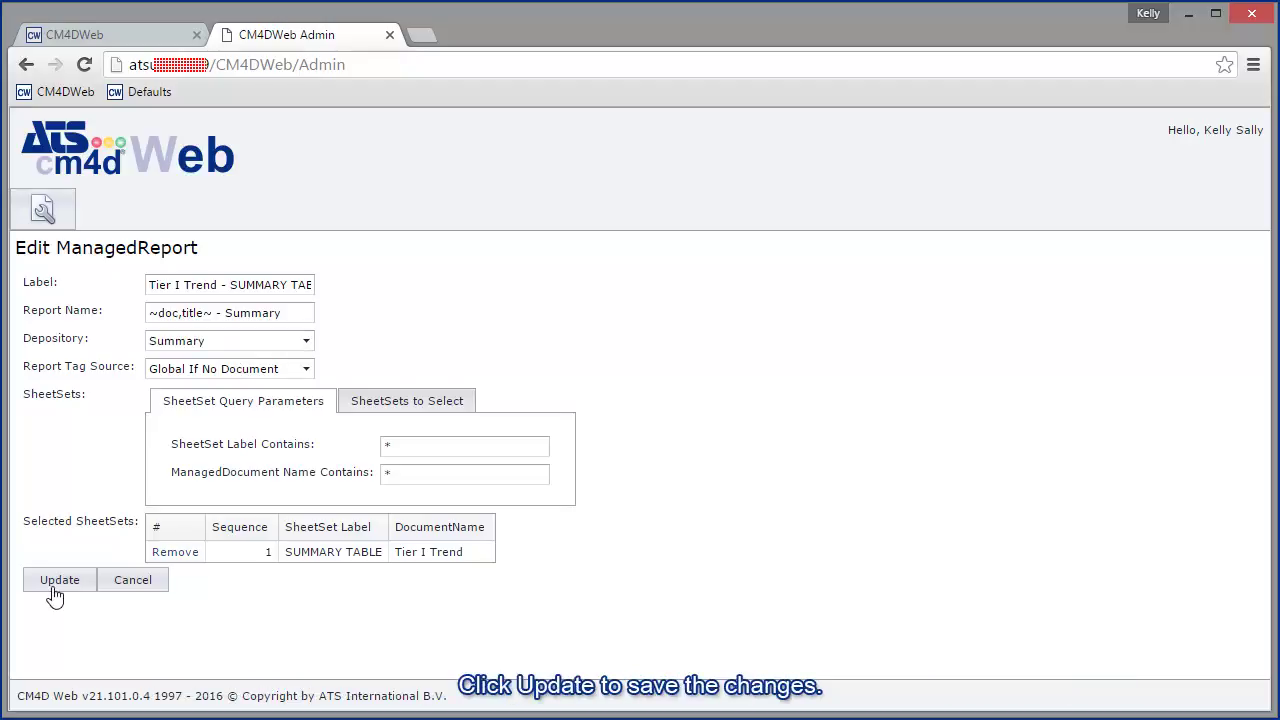
{"action": "left_click", "coordinate": [57, 582]}
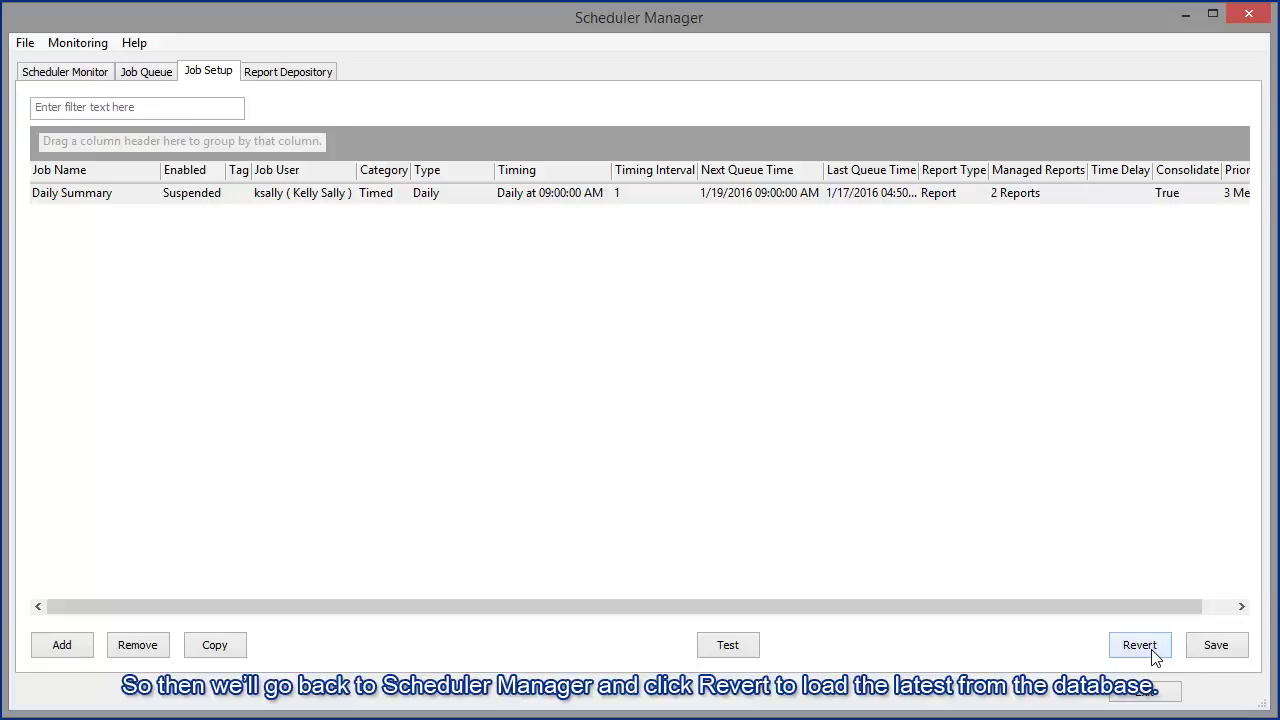
Step: Add Tier I Trend - SUMMARY TABLE to the Daily Summary job's managed reports and save the job
{"action": "double_click", "coordinate": [1018, 206]}
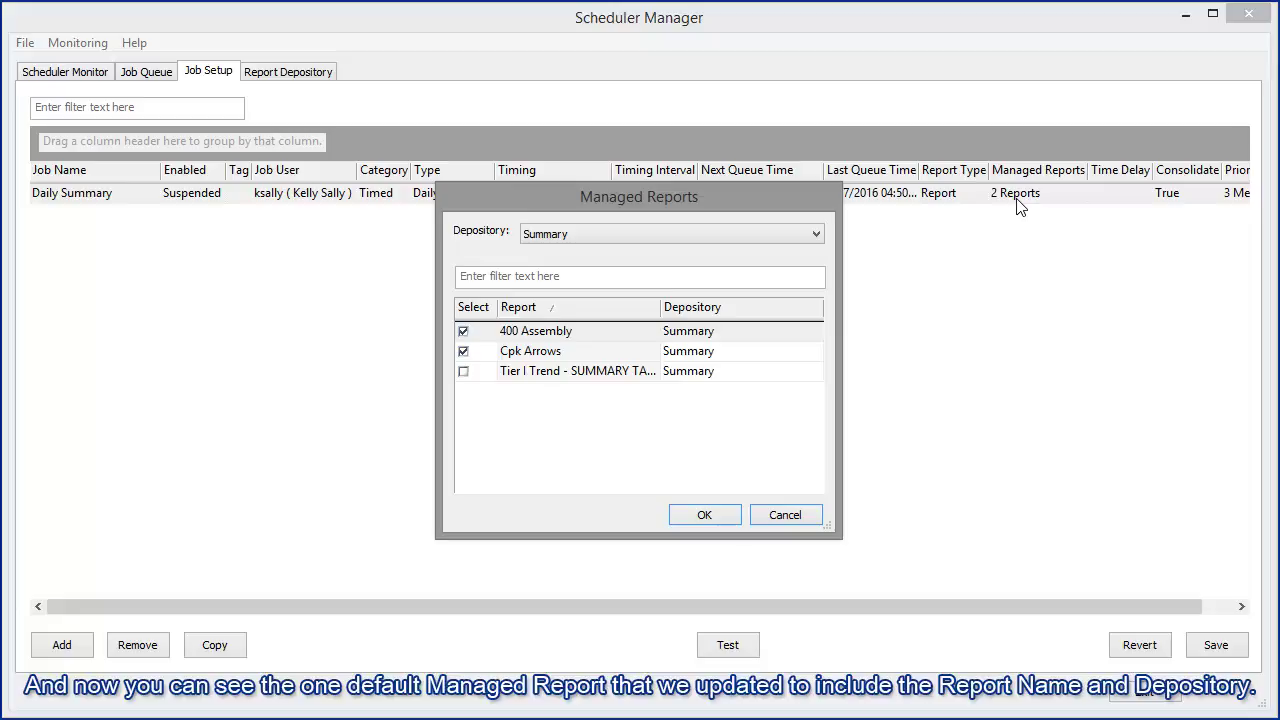
{"action": "left_click", "coordinate": [668, 309]}
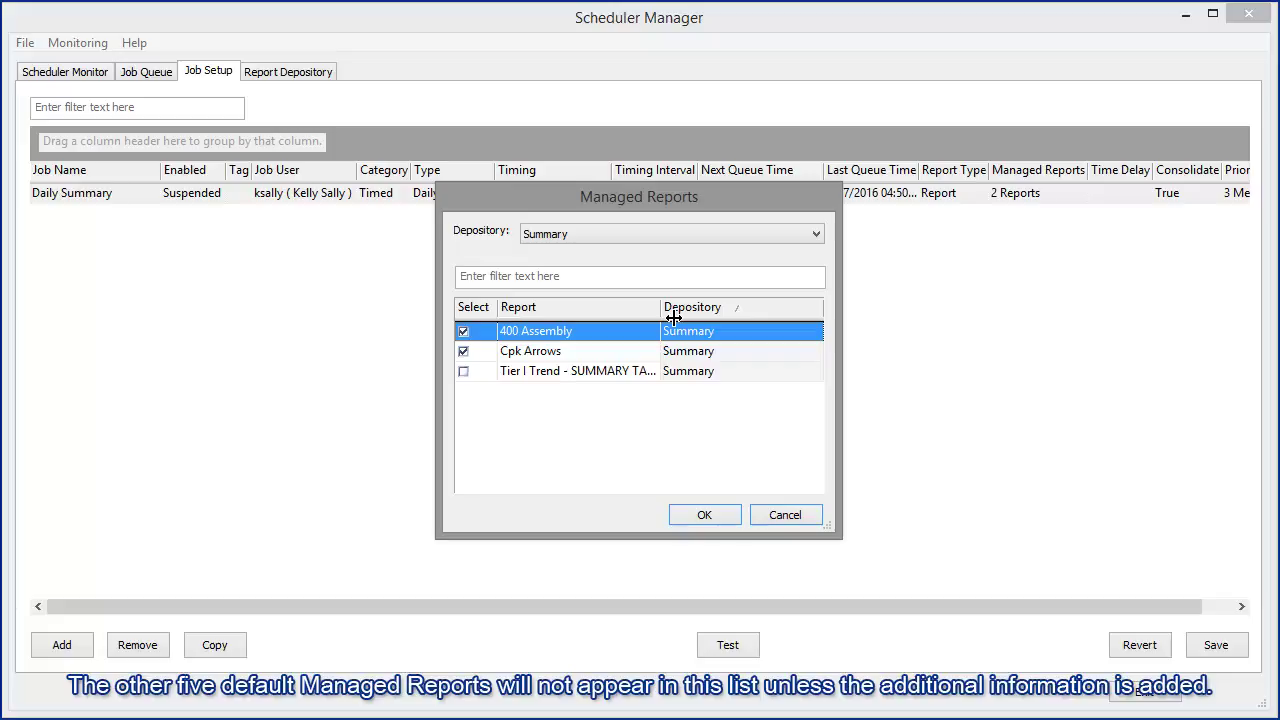
{"action": "left_click_drag", "start_coordinate": [673, 317], "coordinate": [762, 307]}
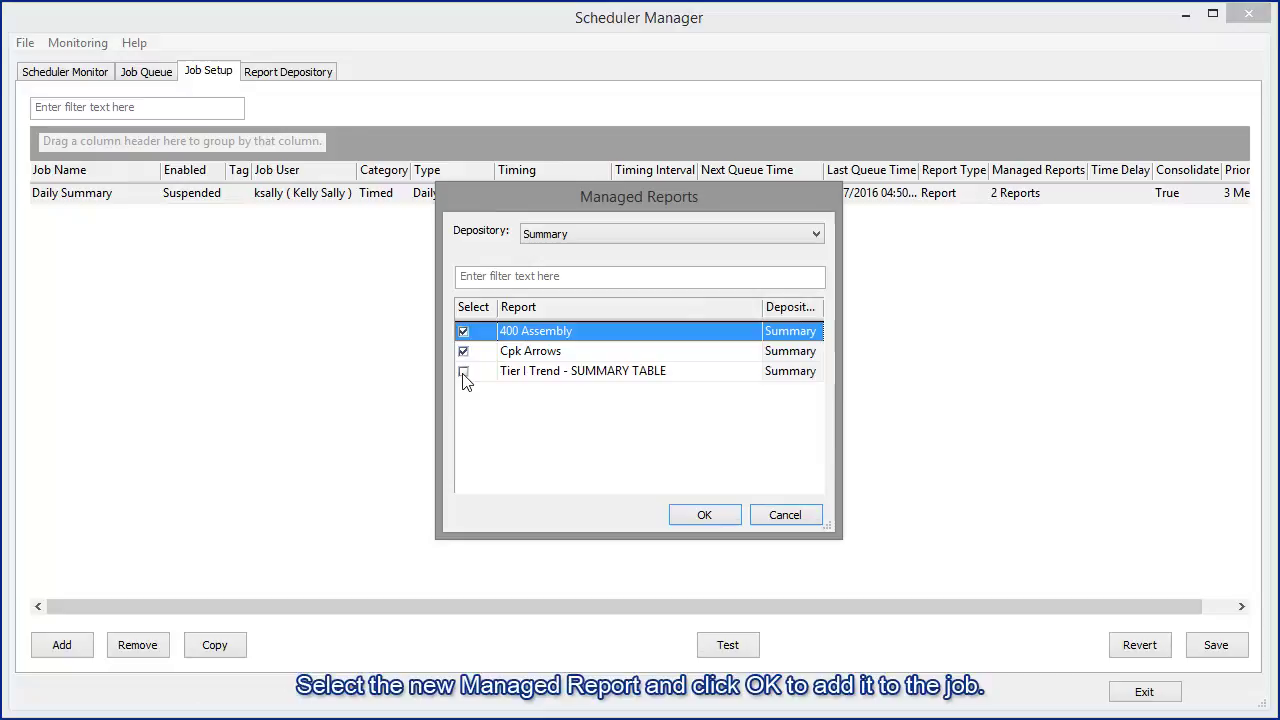
{"action": "left_click", "coordinate": [463, 371]}
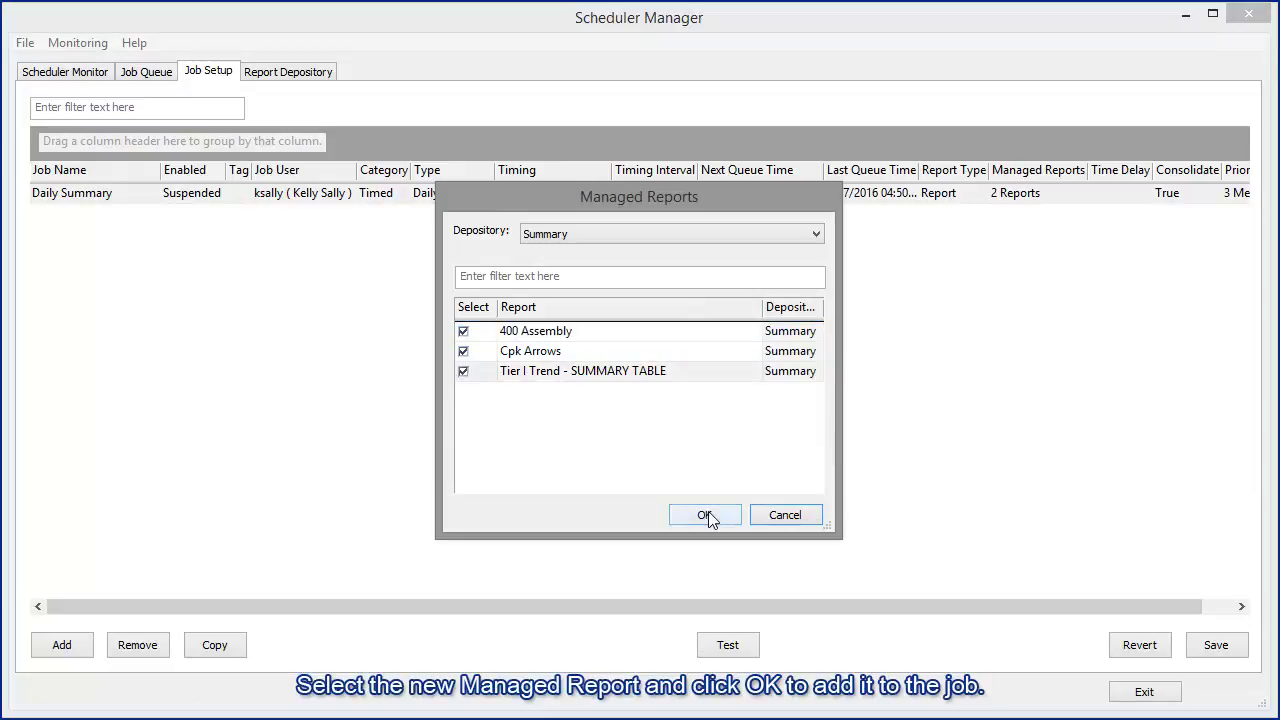
{"action": "left_click", "coordinate": [705, 515]}
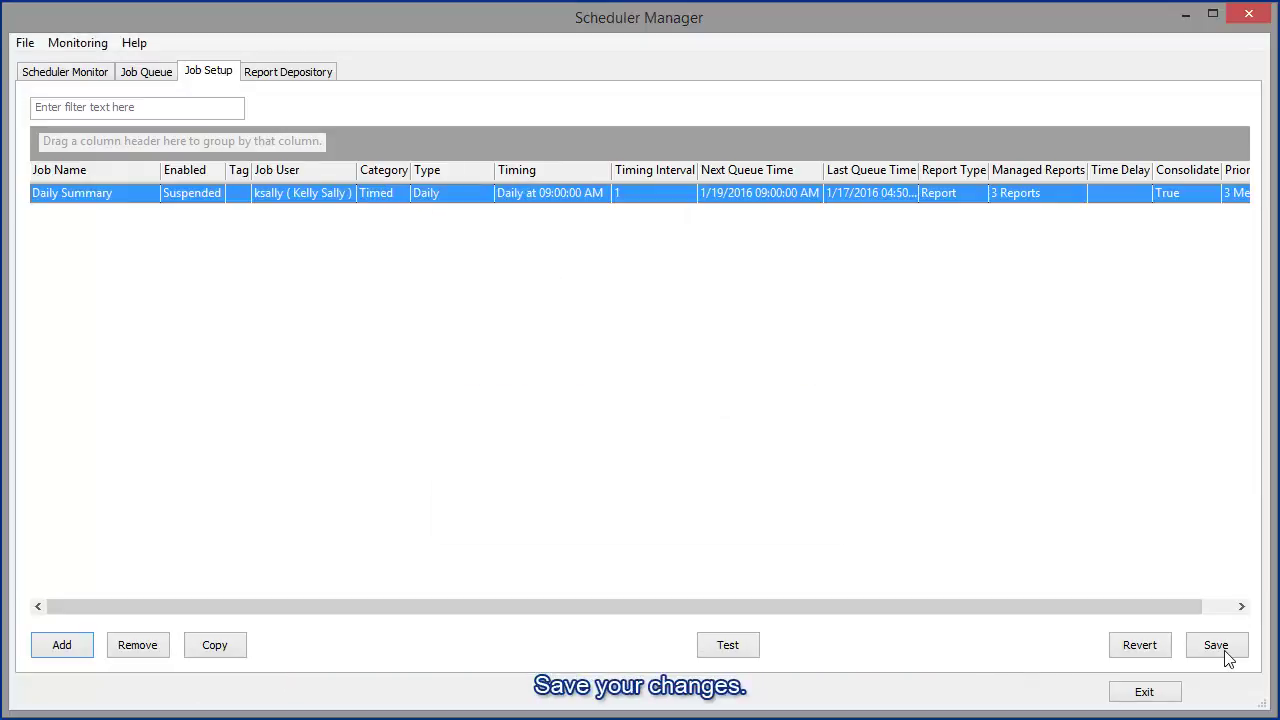
{"action": "left_click", "coordinate": [1225, 652]}
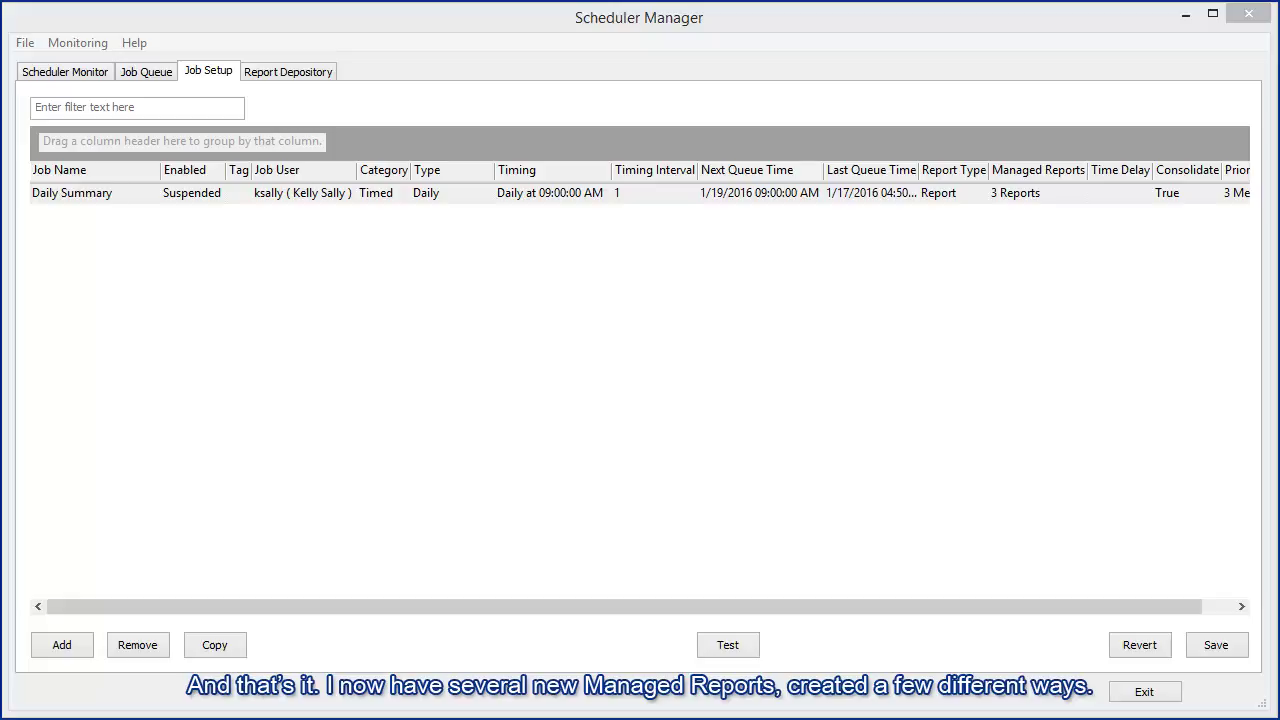